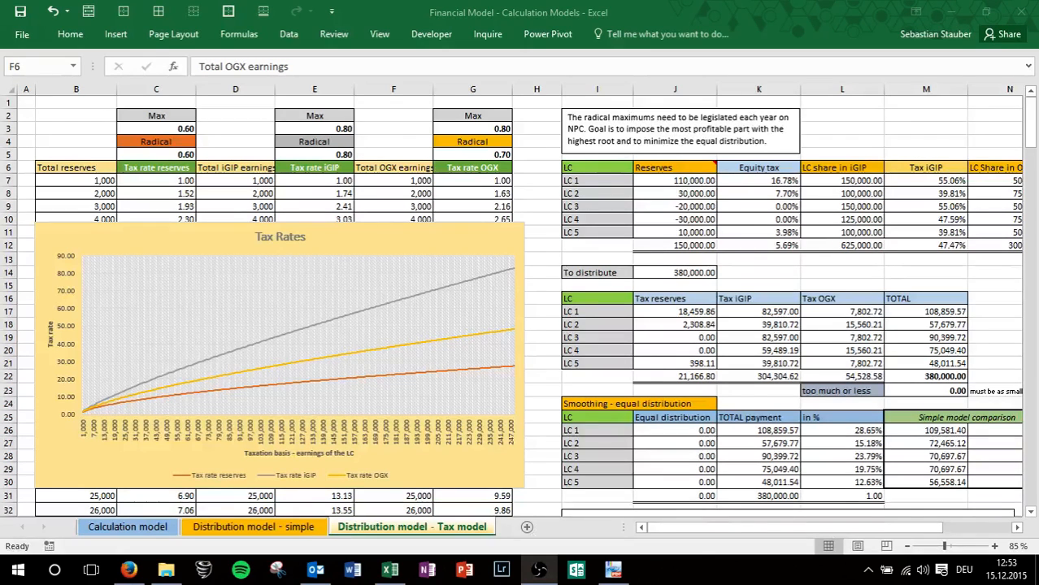
- Look at the Distribution model - simple sheet for comparison, and return to the Distribution model - Tax model sheet
left_click(787, 197)
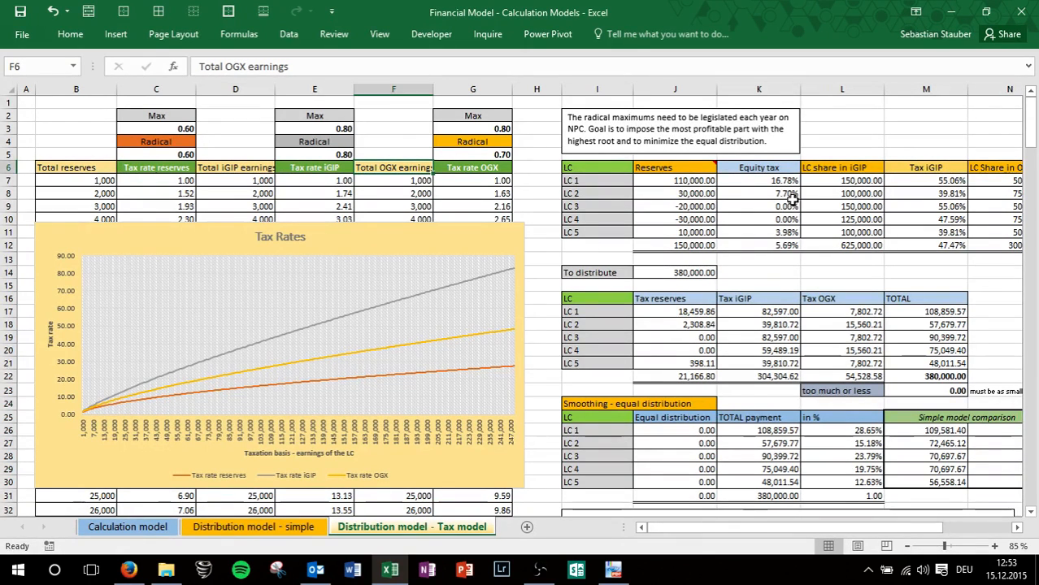
left_click(279, 527)
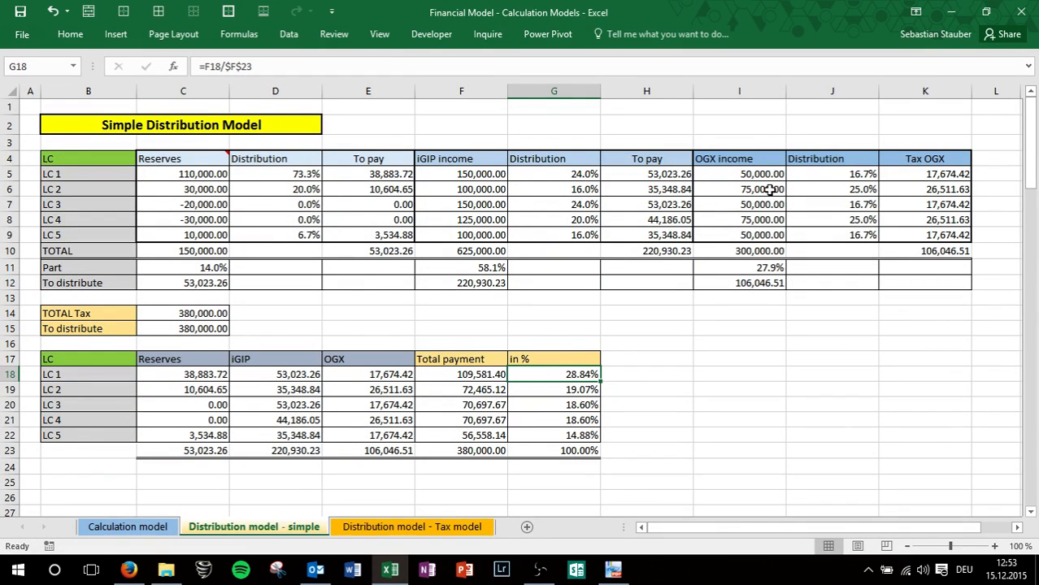
left_click(431, 527)
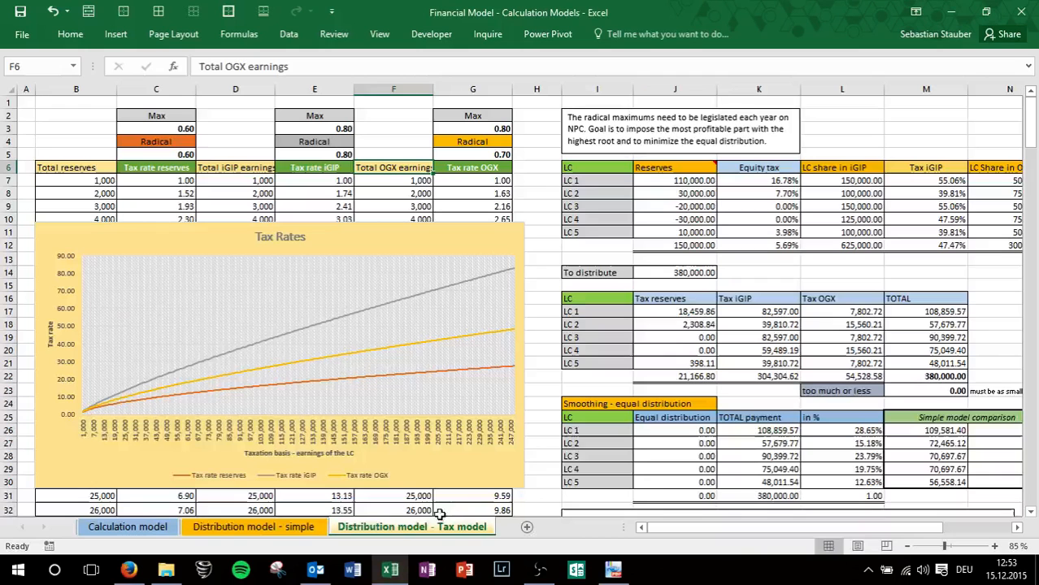
- Review the LC 4 row from its equity tax across the iGIP and OGX shares to its Tax OGX rate
left_click(706, 220)
key("Right")
key("Right")
key("Right")
key("Right")
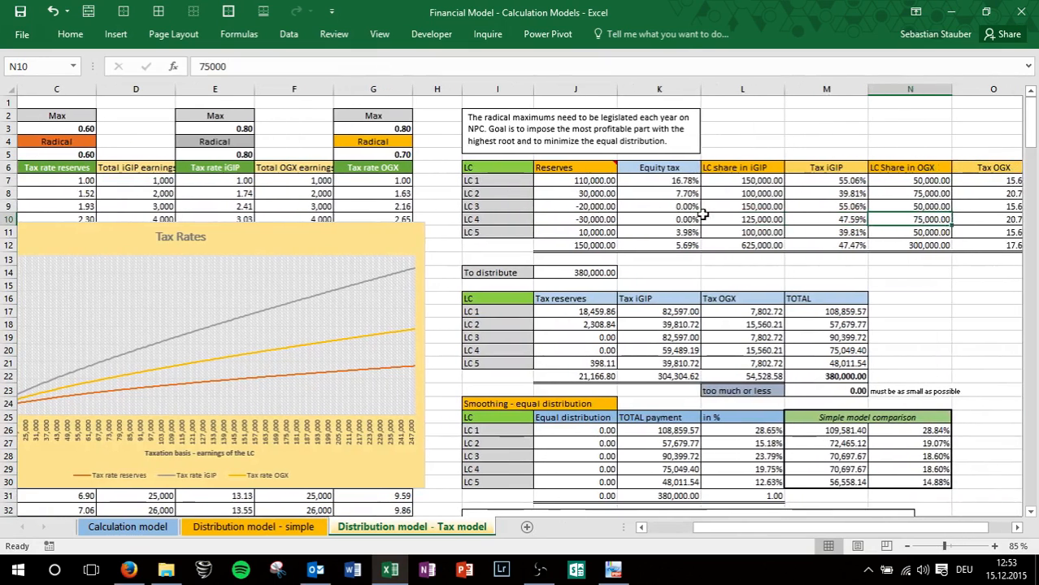
key("Right")
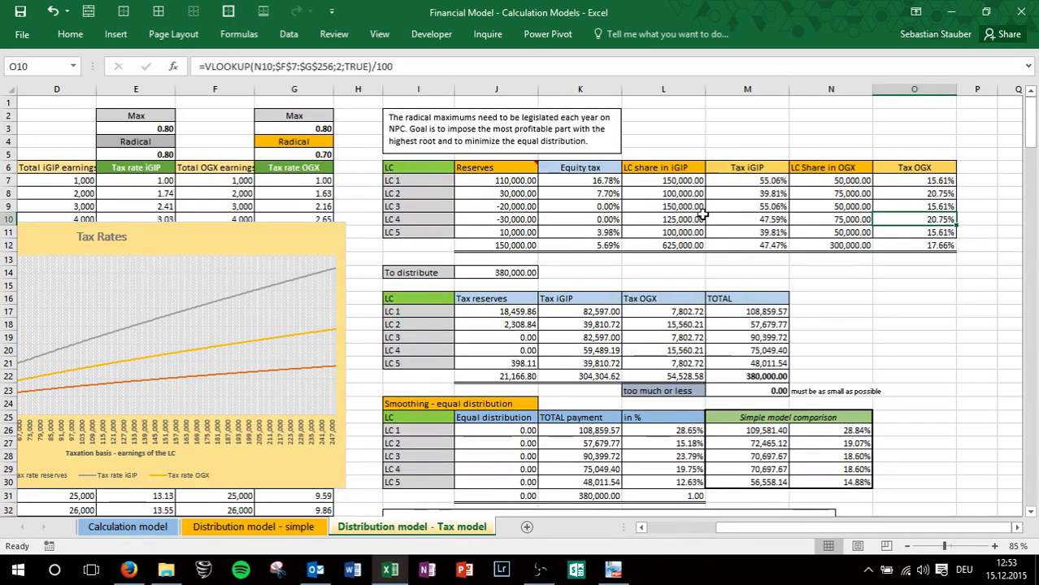
- Go back to the start of the sheet and examine the Tax rate iGIP curve in the Tax Rates chart
key("Left")
key("Left")
key("Left")
key("Left")
key("Left")
key("Left")
key("Home")
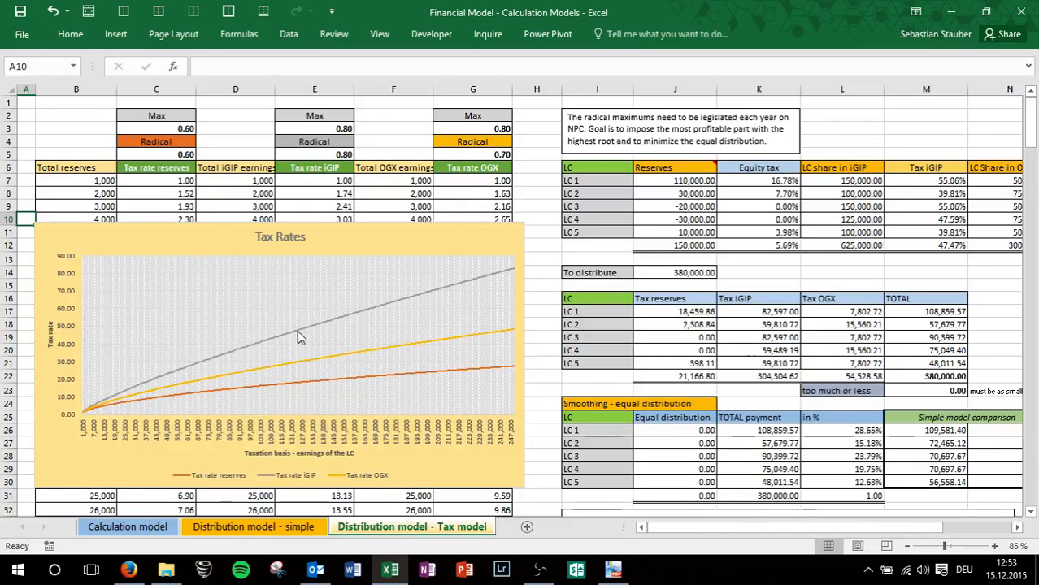
mouse_move(298, 333)
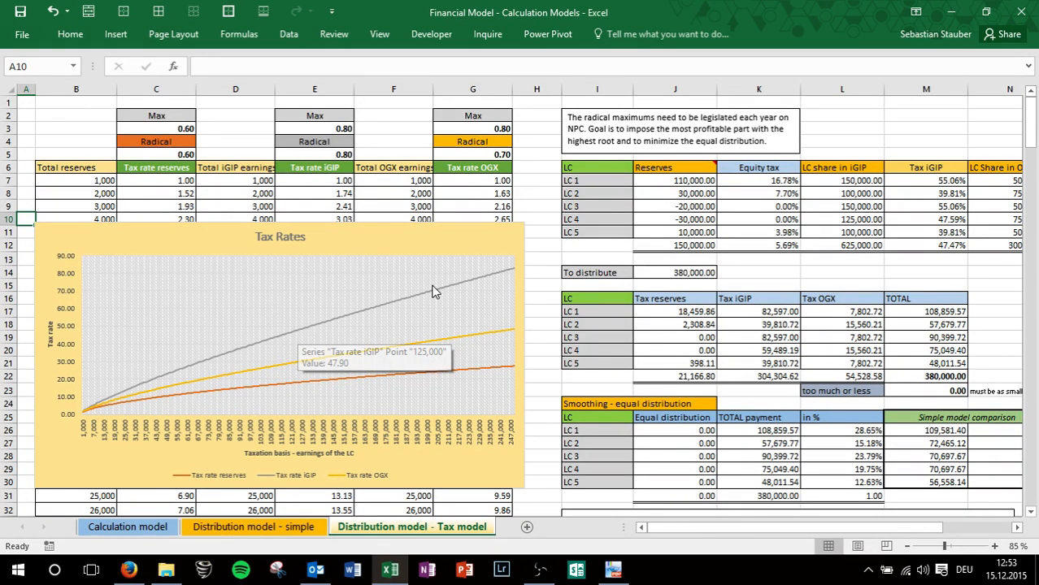
- Inspect the radical values of the reserves, iGIP and OGX tax rates in C5, E5 and G5
left_click(179, 156)
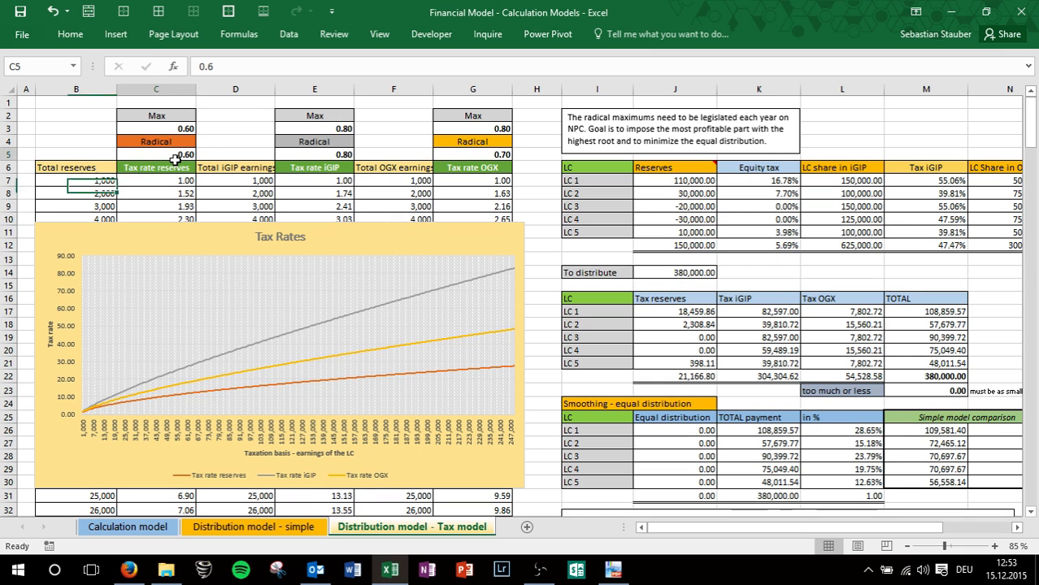
left_click(340, 156)
left_click(446, 155)
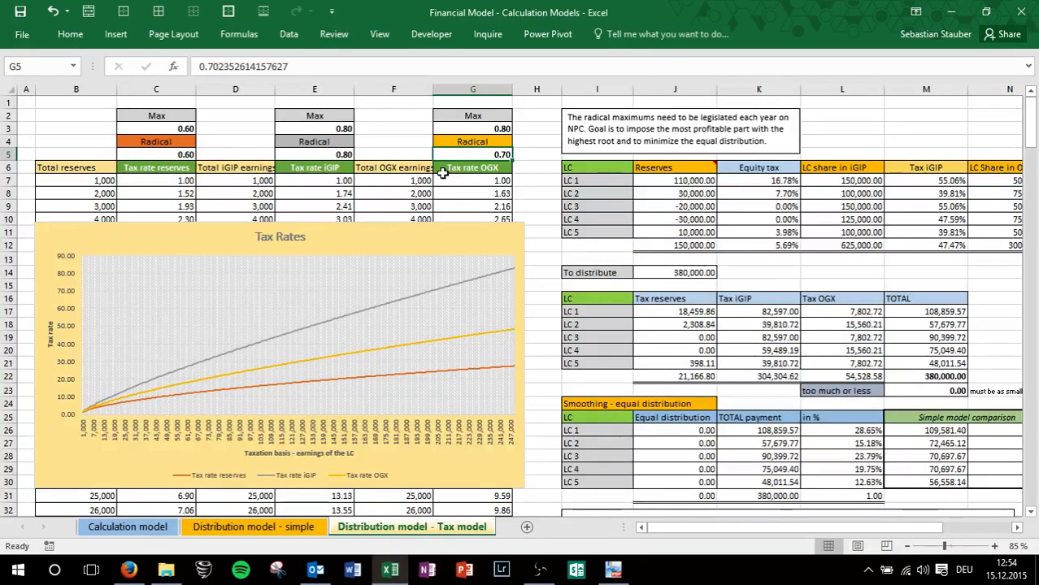
- Review the LC 2 row from its reserves across to its Tax OGX rate
left_click(594, 205)
left_click(701, 193)
key("Right")
key("Right")
key("Right")
key("Right")
key("Right")
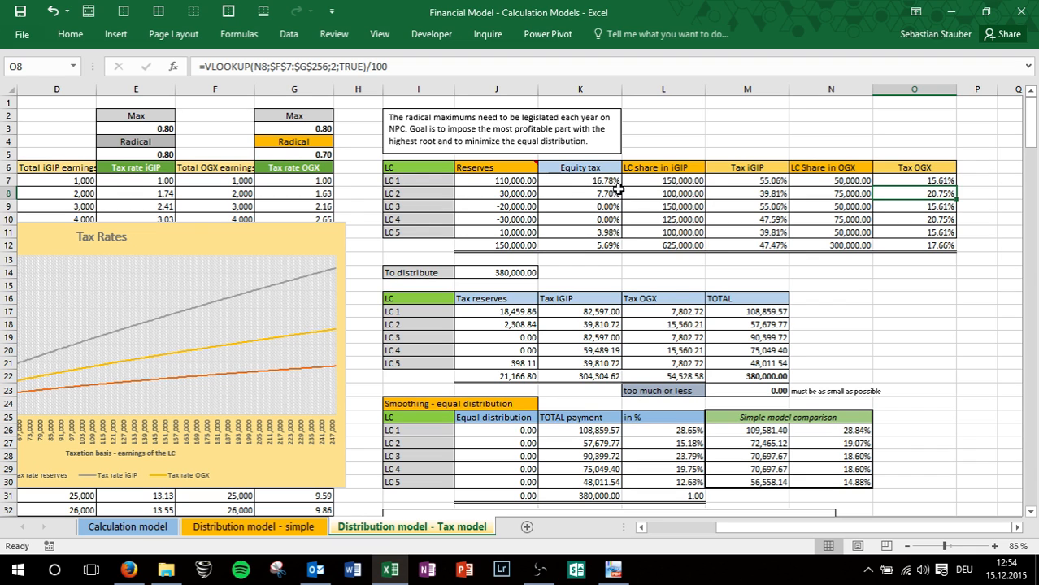
- Compare the iGIP shares of LC 1 and LC 2 along with LC 1's Tax iGIP rate
left_click(673, 182)
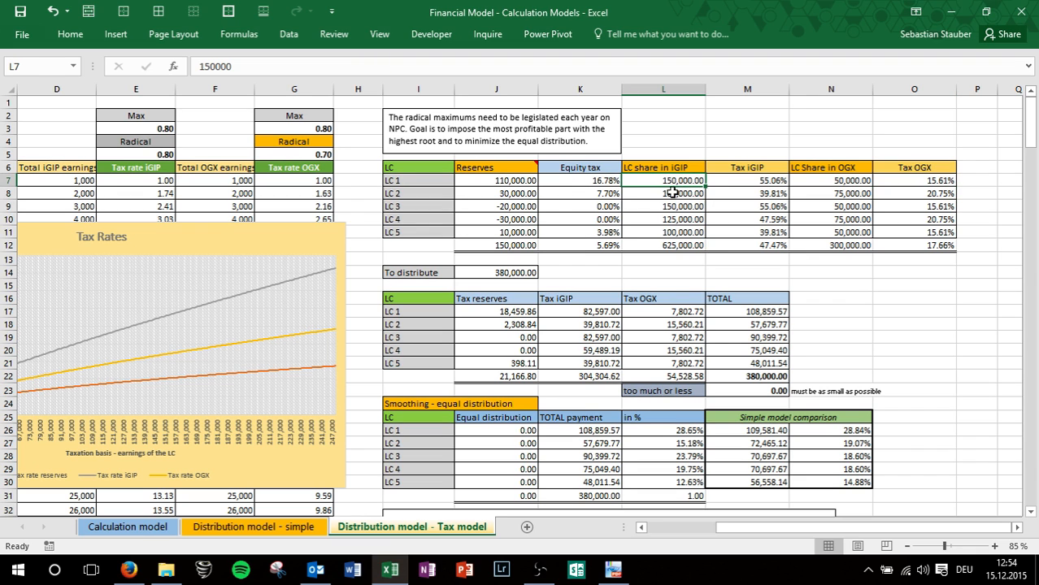
left_click(737, 183)
left_click(687, 194)
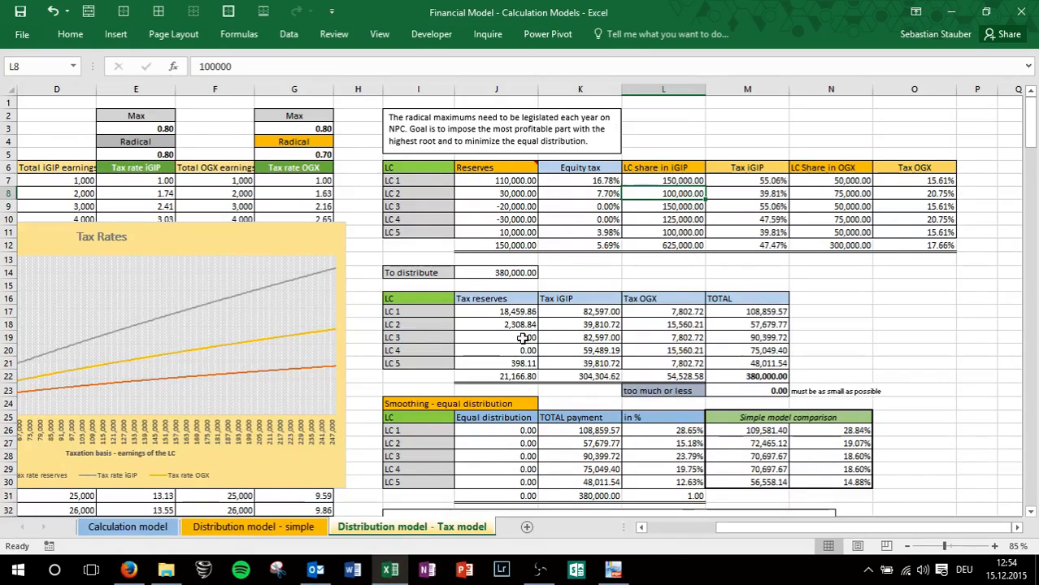
- Inspect the Tax OGX and Tax iGIP formulas of LC 1 and the Tax iGIP formula of LC 2 in the tax amounts table
left_click(625, 313)
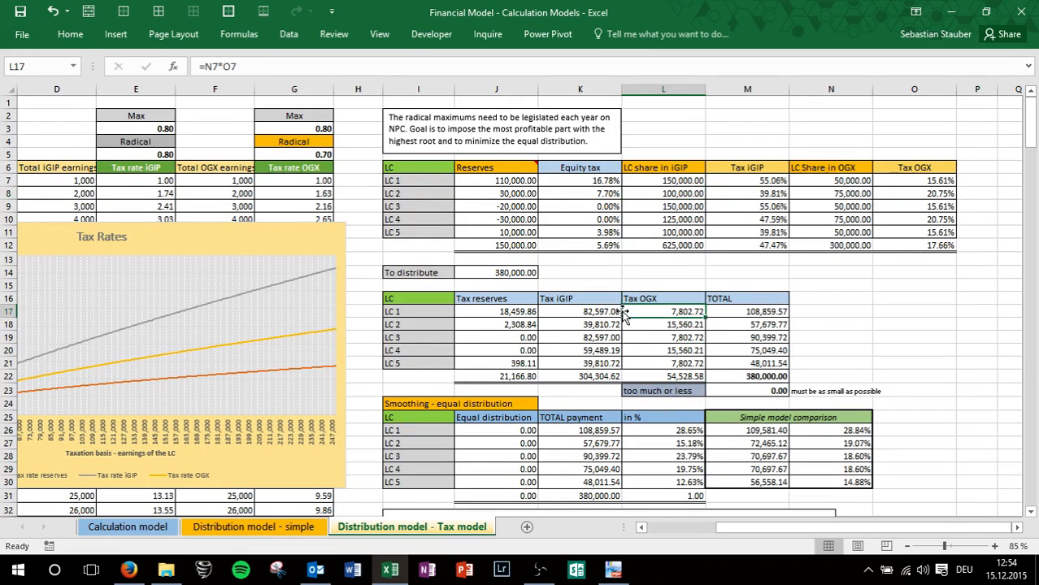
left_click(616, 313)
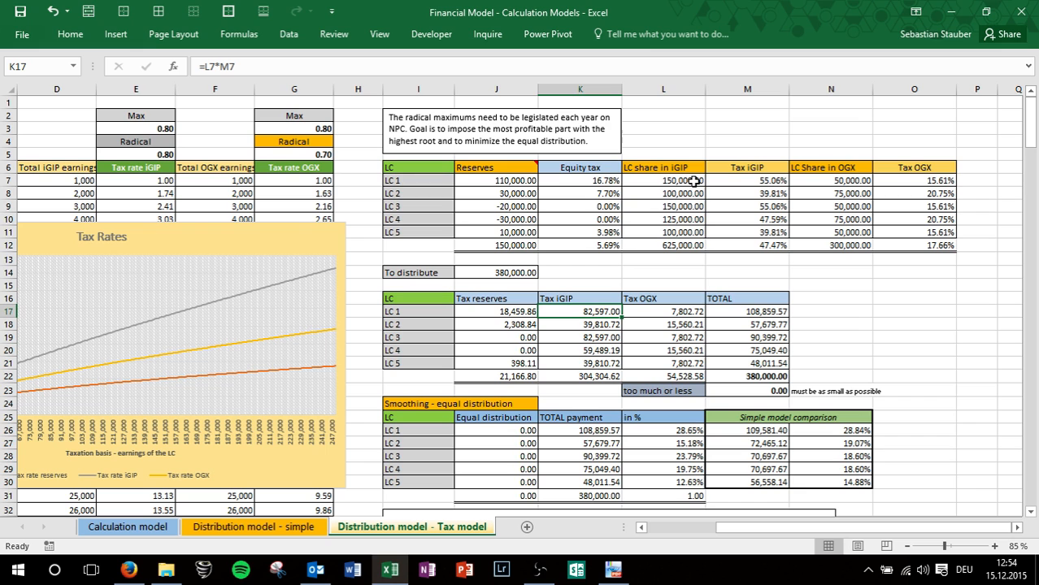
left_click(567, 326)
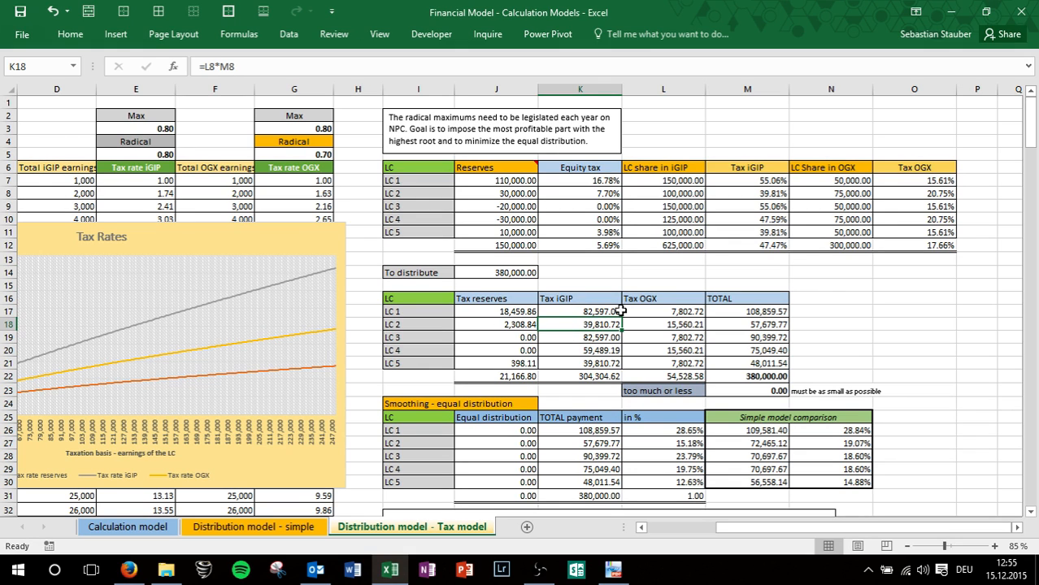
left_click(702, 261)
left_click(659, 285)
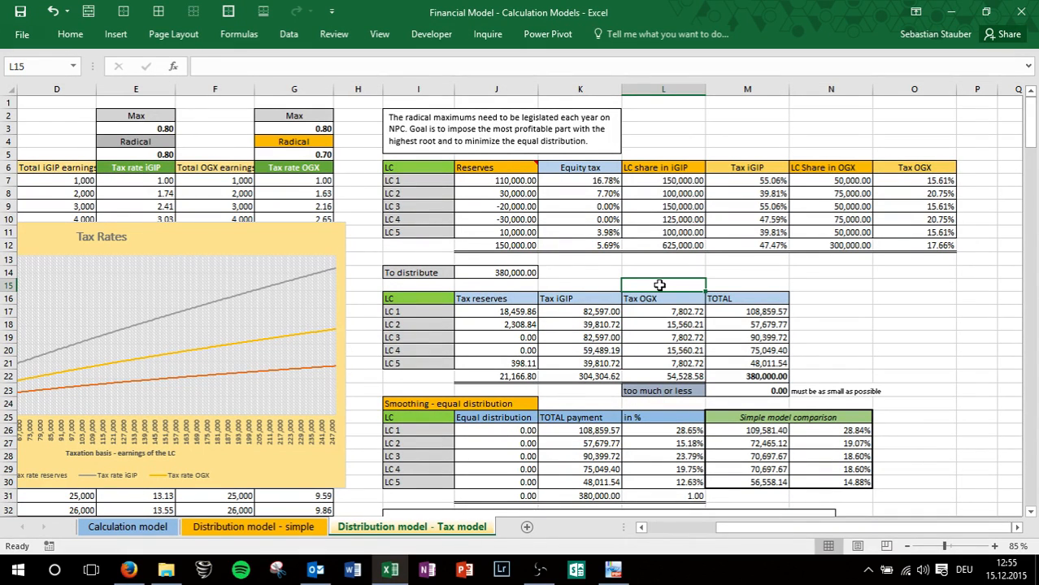
- Move the Tax Rates chart off the tax rate columns and over the LC tables beginning at column I
key("Left")
key("Left")
key("Left")
key("Left")
key("Left")
key("Left")
key("Left")
key("Left")
key("Left")
key("Left")
key("Left")
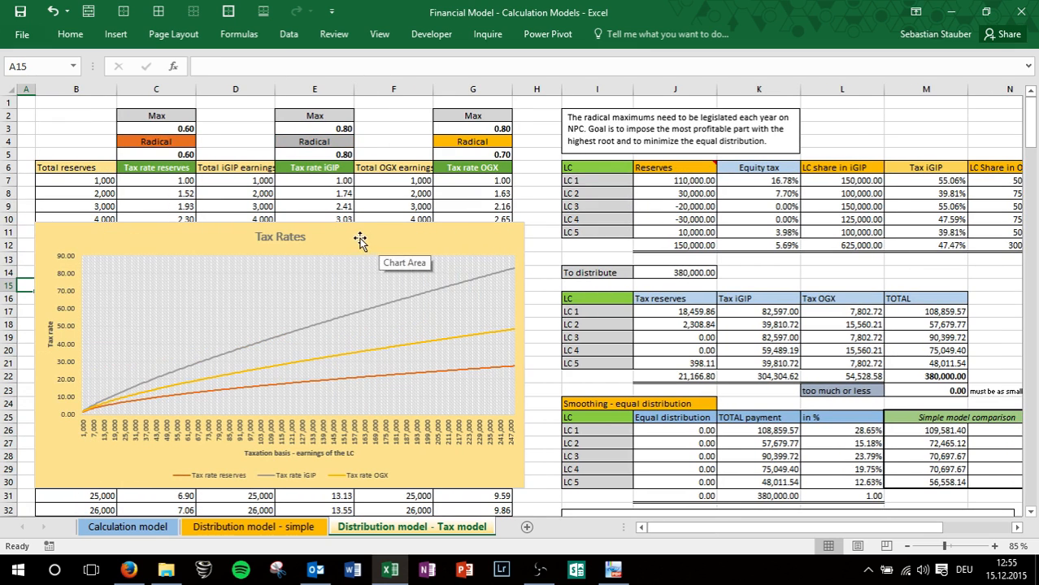
left_click_drag(370, 238, 888, 198)
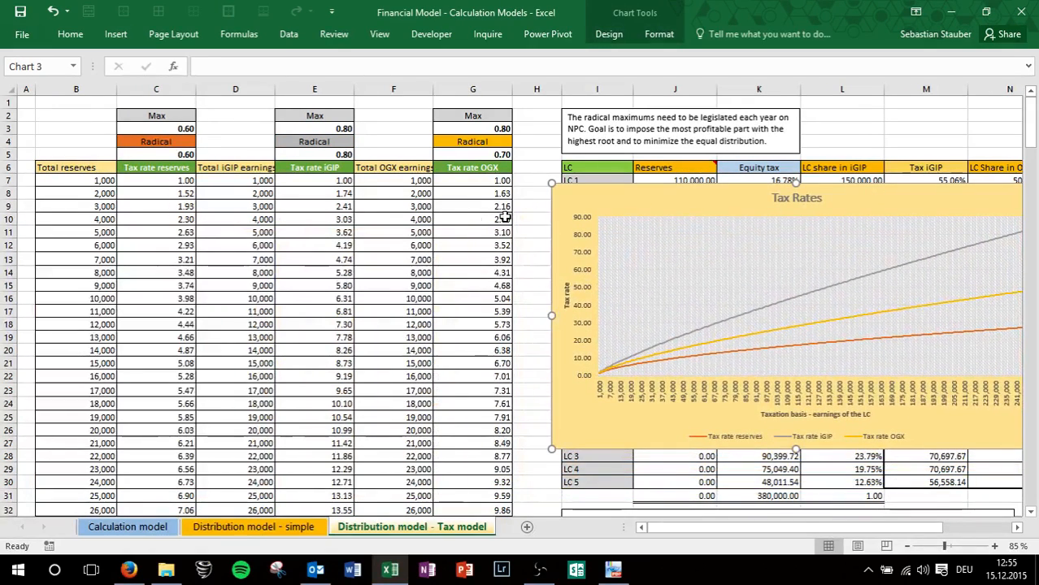
- Inspect the rate formulas for reserves of 3,000 and for iGIP earnings of 1,000 and 2,000
left_click(161, 205)
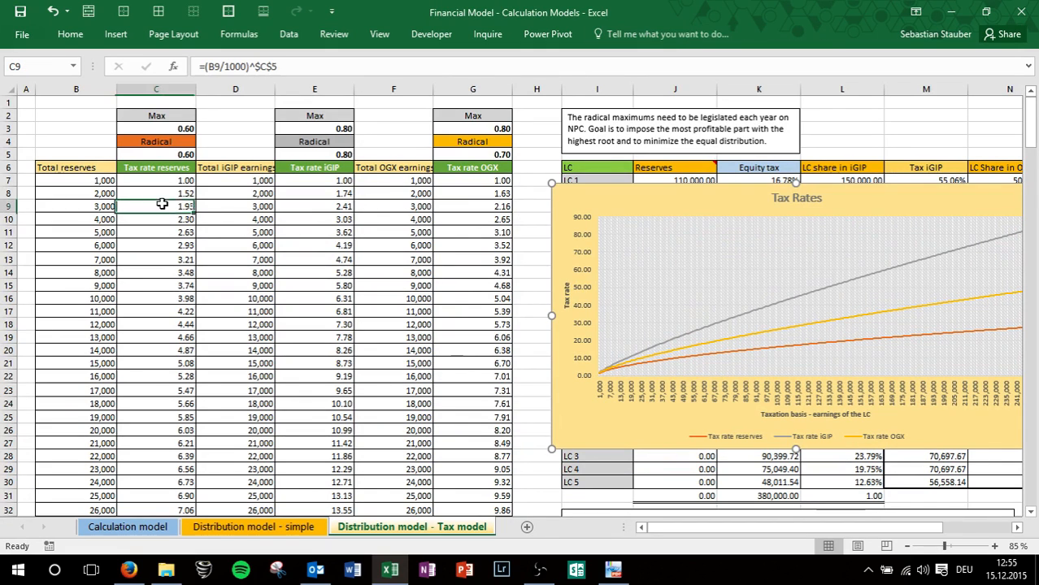
left_click(236, 181)
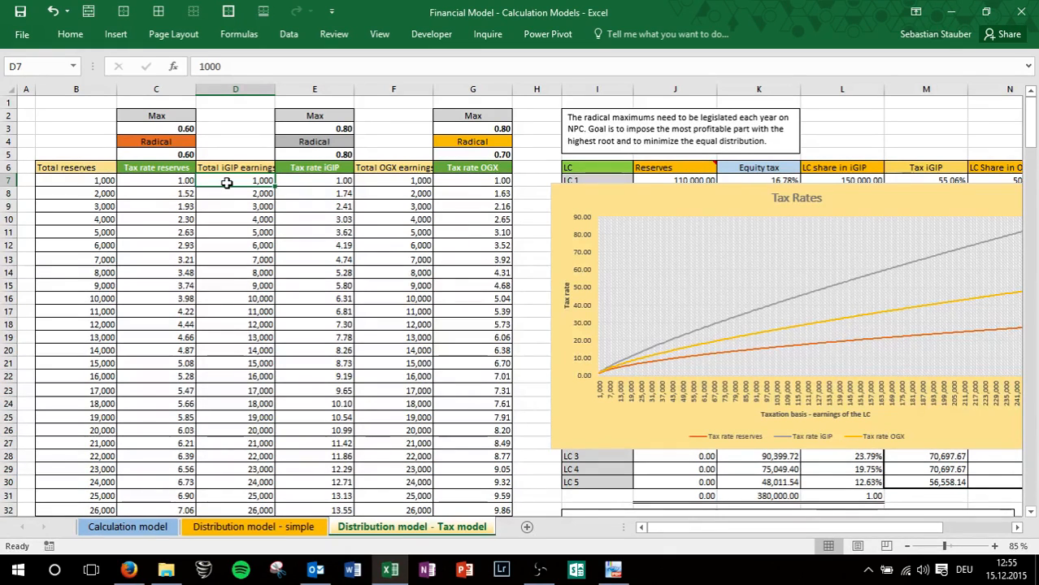
key("Right")
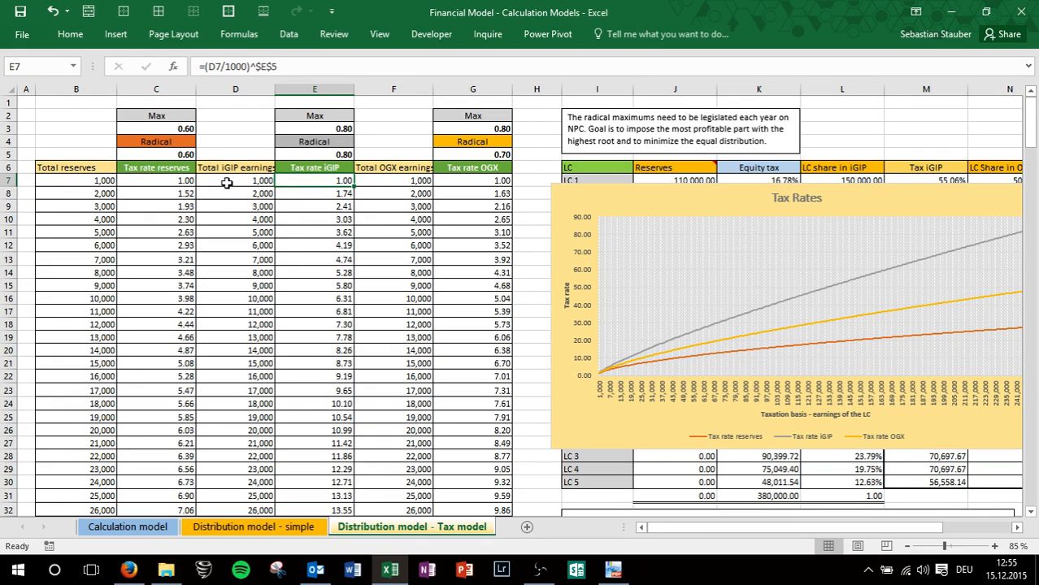
key("Down")
key("Left")
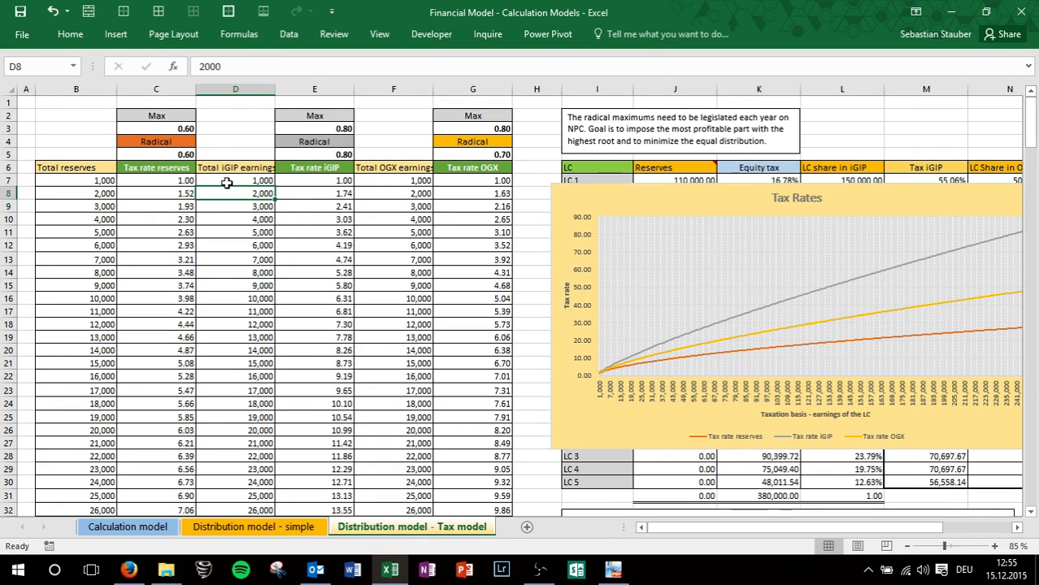
key("Right")
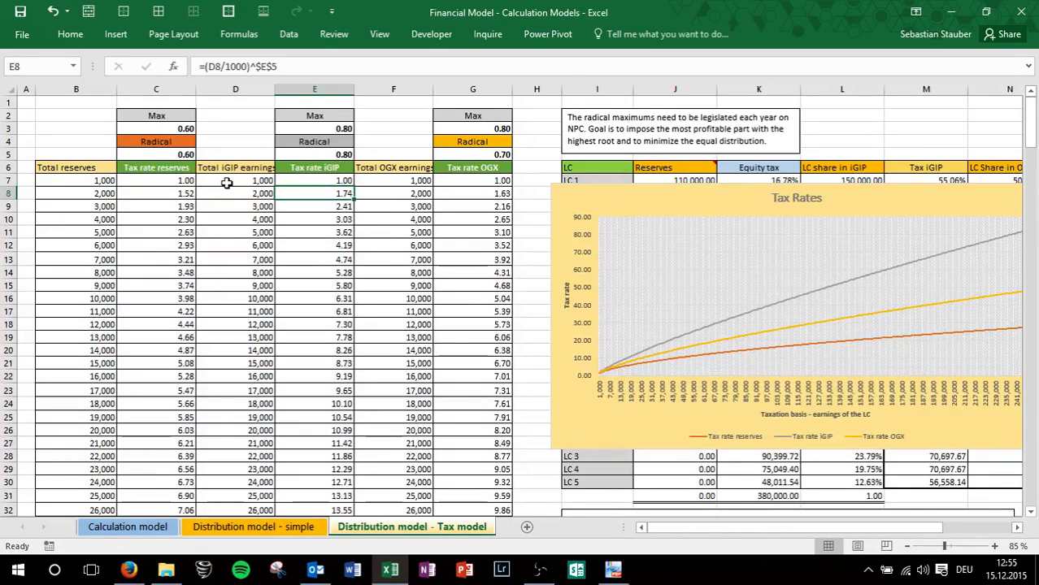
- Examine the Tax rate iGIP formulas down to the 8,000 earnings row and back up to the first row
key("Down")
key("Down")
key("Down")
key("Down")
key("Down")
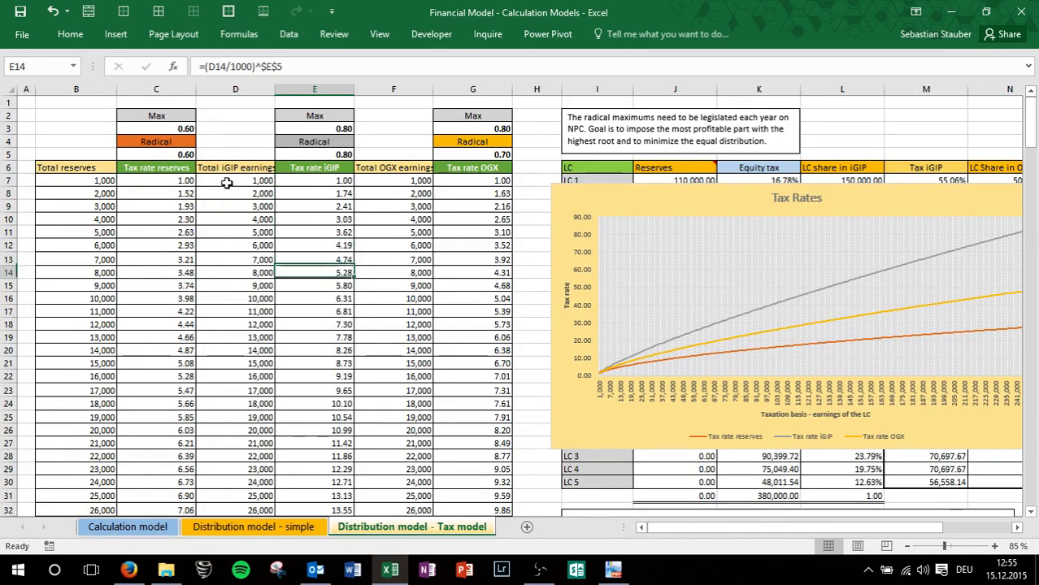
key("Up")
key("Up")
key("Up")
key("Up")
key("Up")
key("Up")
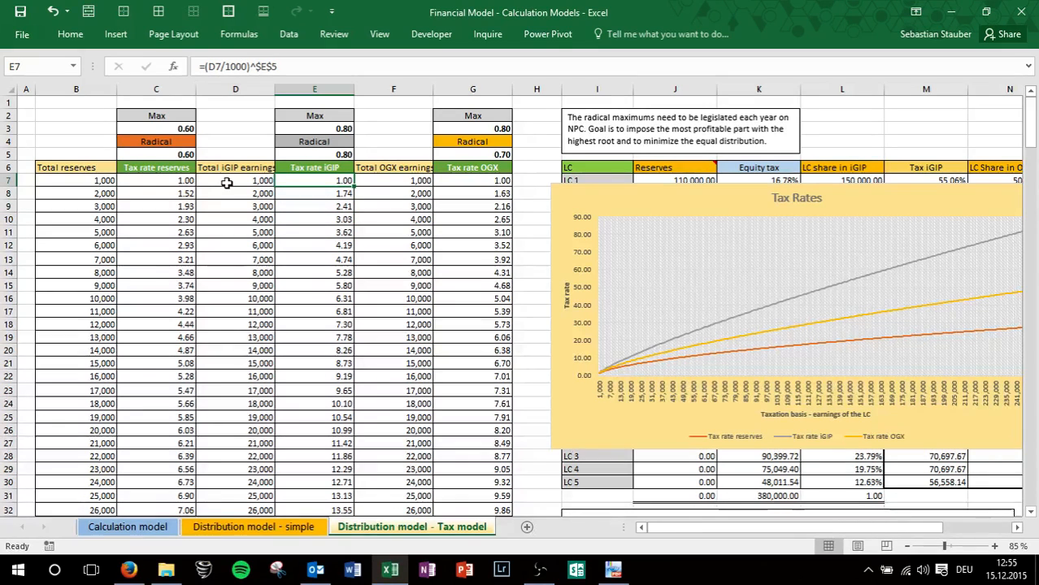
- Trace the cell references in the Tax rate iGIP formula in E7 without editing it
key("Left")
key("Right")
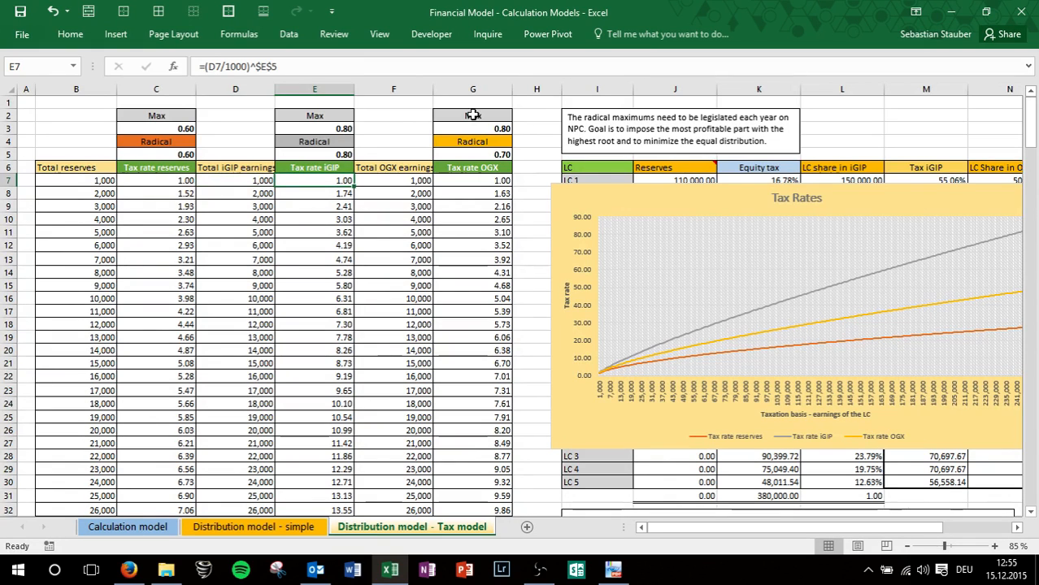
left_click(409, 73)
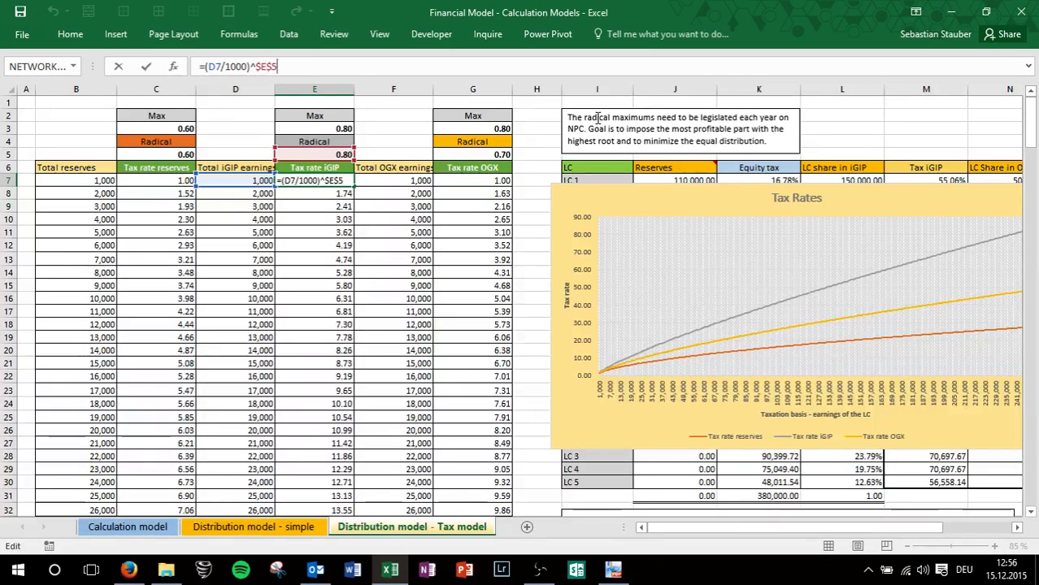
key("Escape")
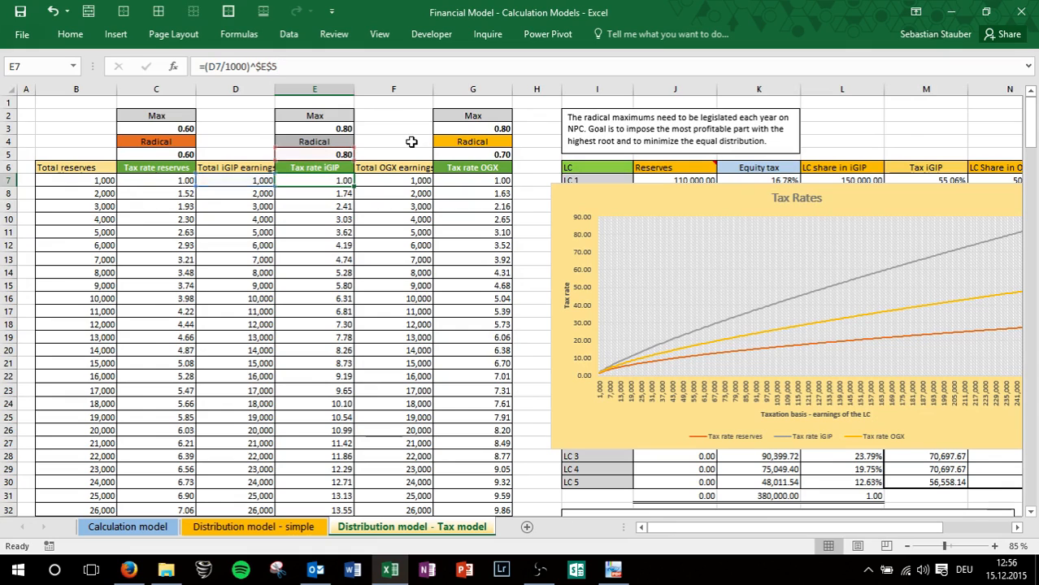
- Check the reserves and OGX radicals, and move the Tax Rates chart back over the tax rate columns below row 10
left_click(171, 155)
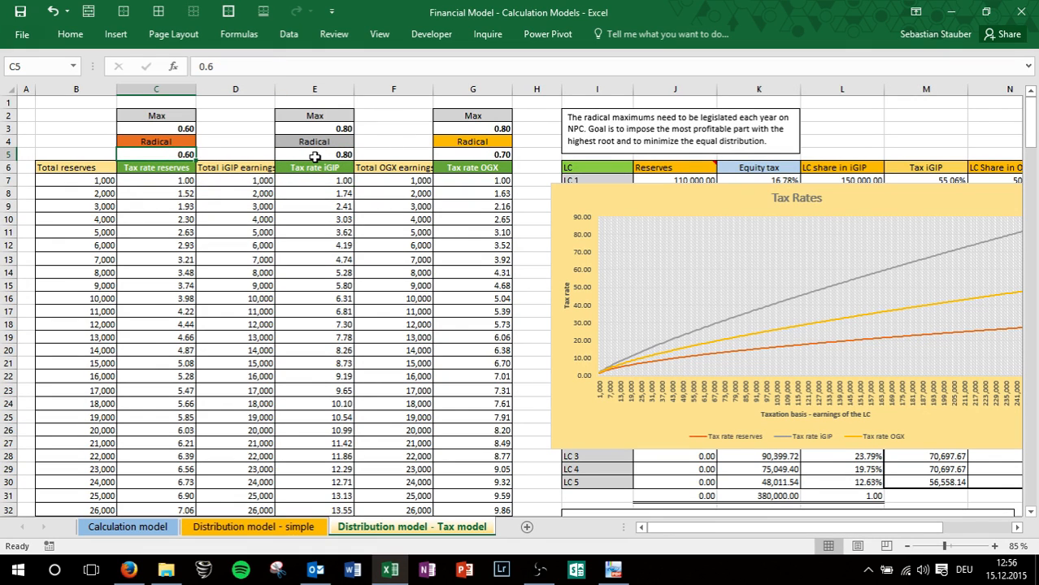
left_click(454, 155)
left_click_drag(696, 199, 182, 235)
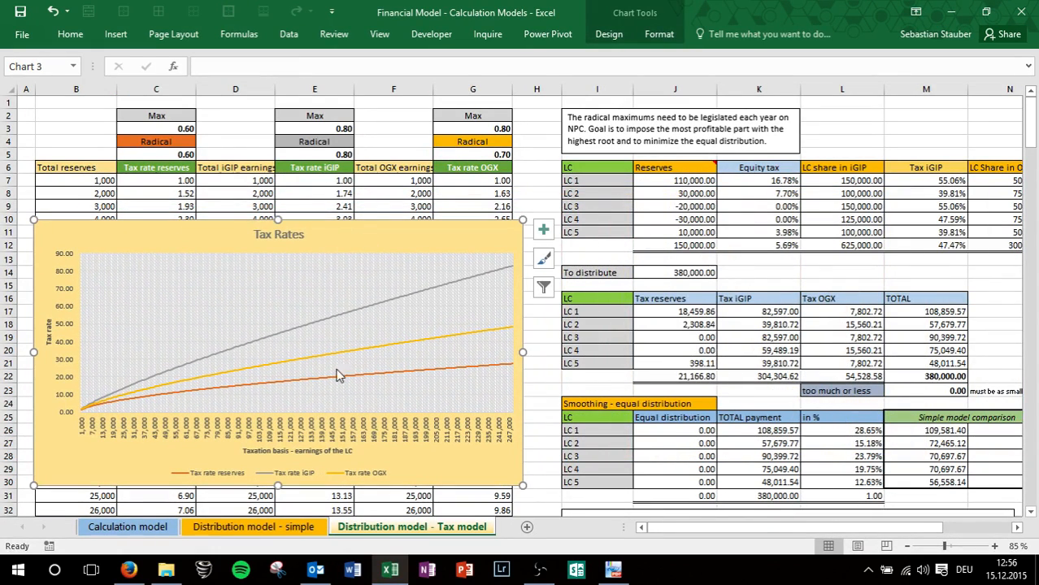
mouse_move(363, 313)
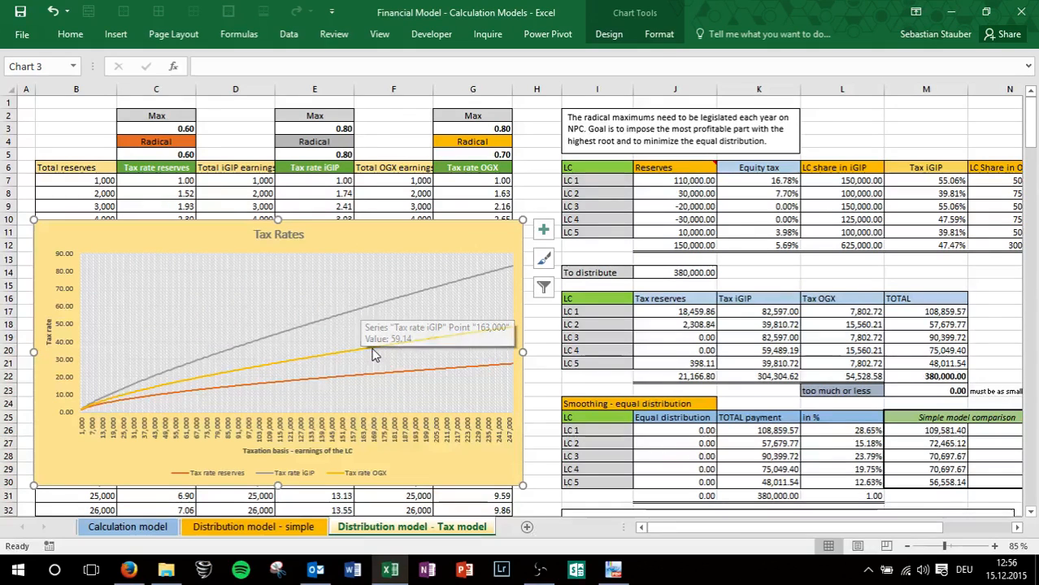
- Inspect the iGIP share total and LC 3's equity tax formula, and recheck the three radicals in C5, E5 and G5
left_click(860, 245)
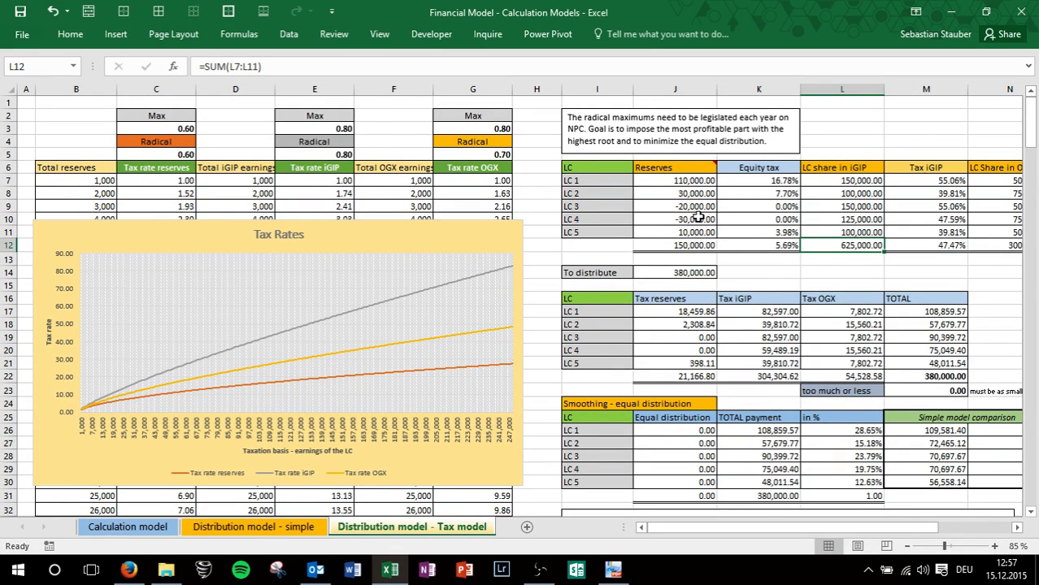
left_click(752, 204)
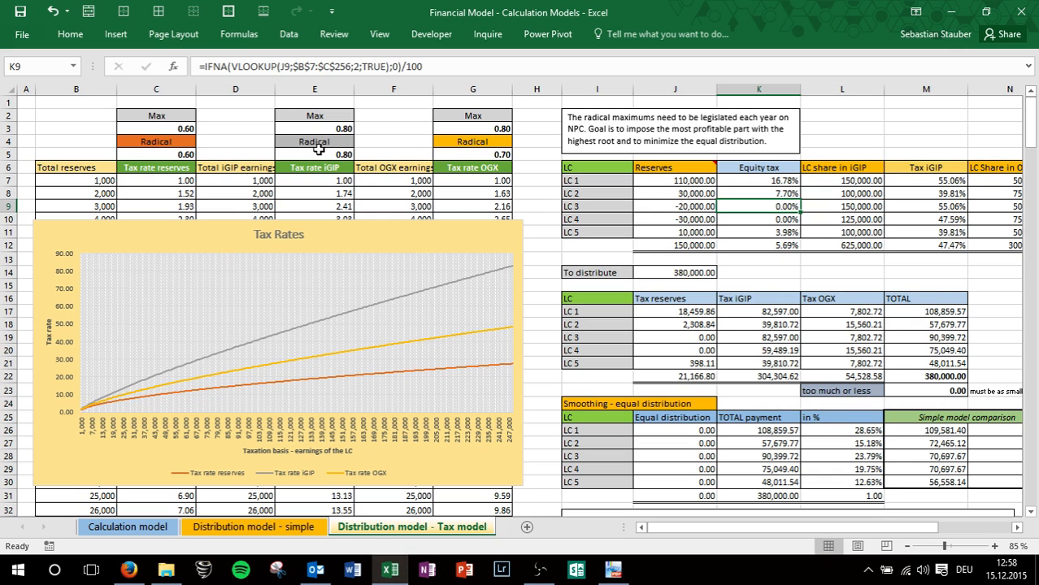
left_click(191, 154)
left_click(298, 153)
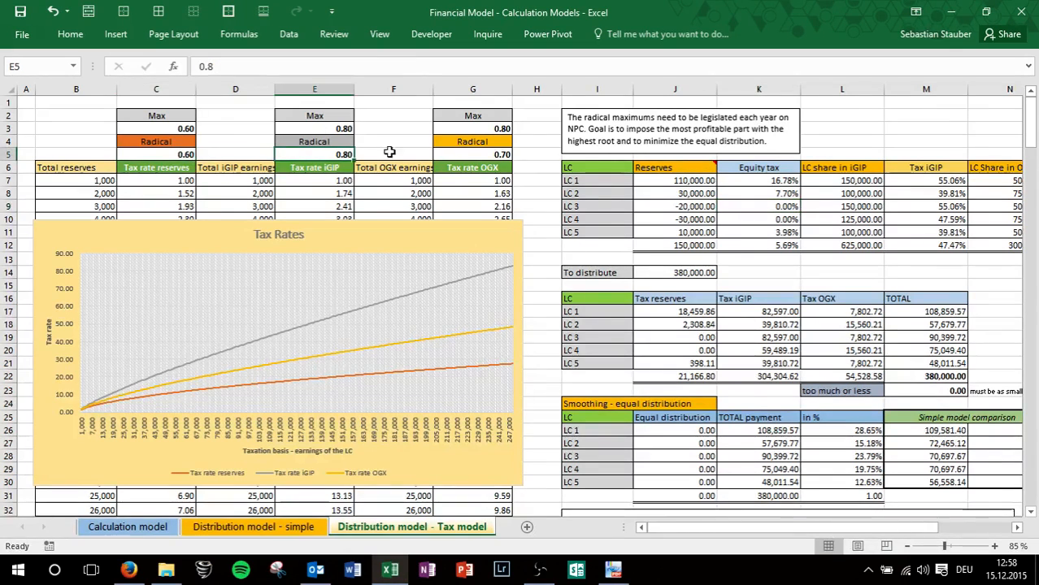
left_click(469, 154)
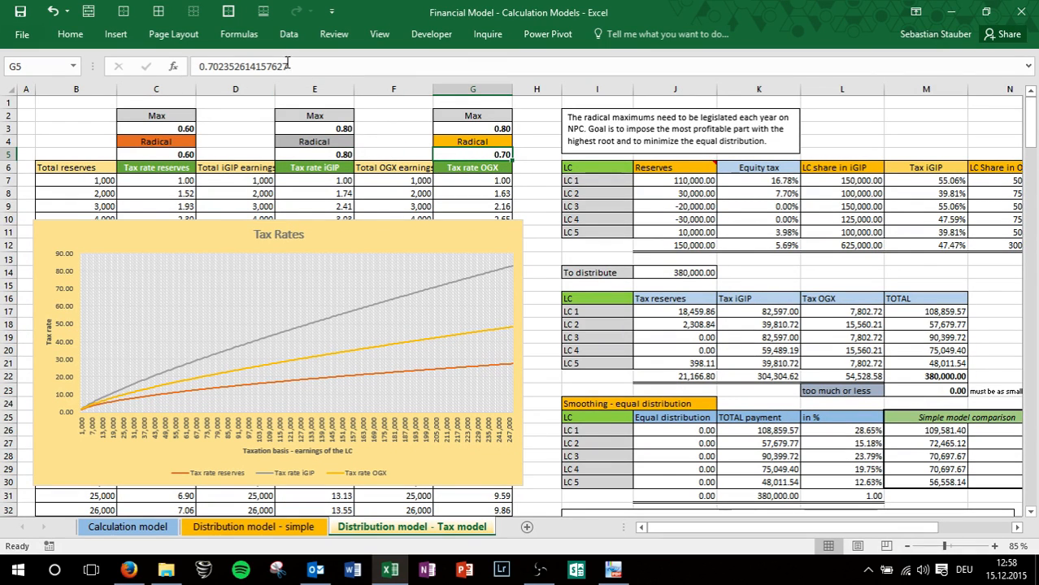
- Check the maximum radicals for reserves, iGIP and OGX in C3, E3 and G3
left_click(185, 128)
left_click(294, 128)
left_click(446, 128)
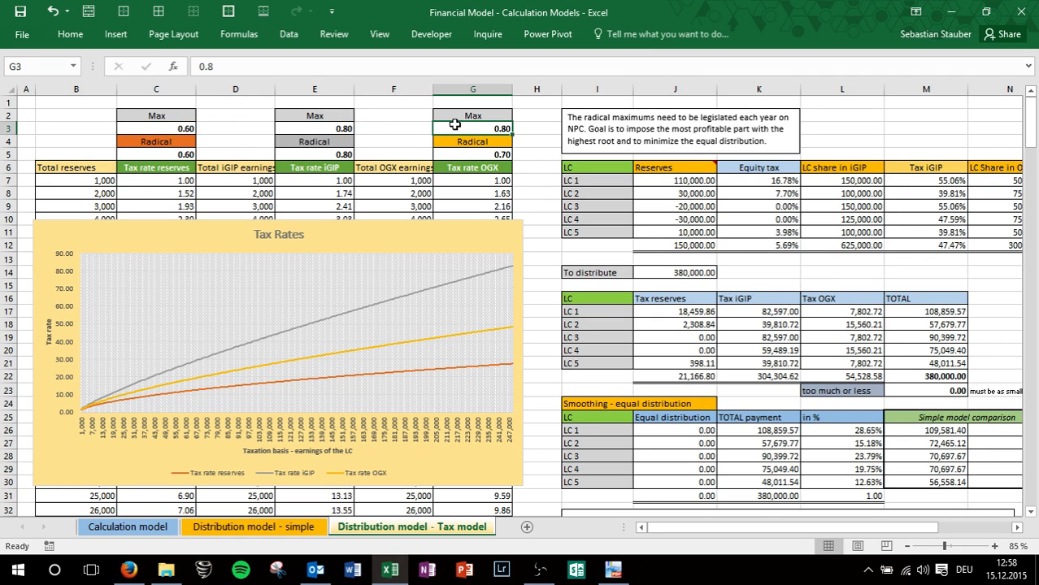
- Review the Solver objective against the "too much or less" cell M23, and close Solver without solving
left_click(290, 35)
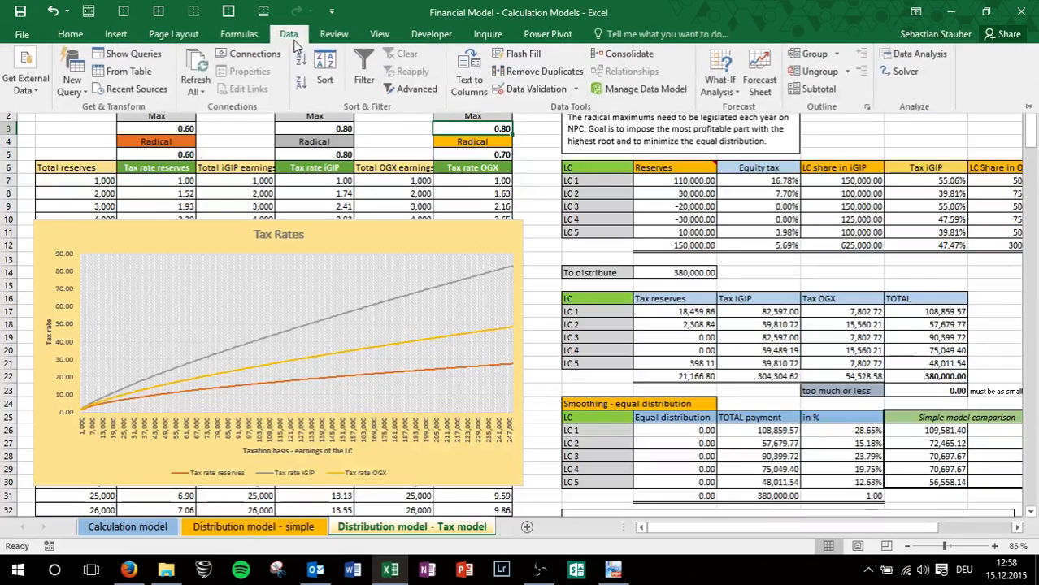
left_click(905, 74)
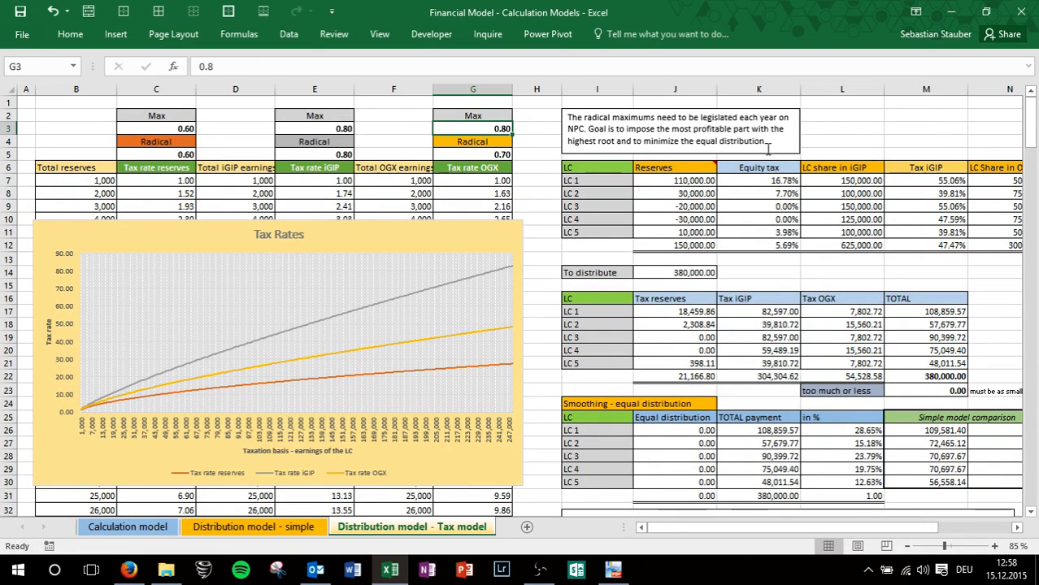
left_click_drag(344, 69, 312, 101)
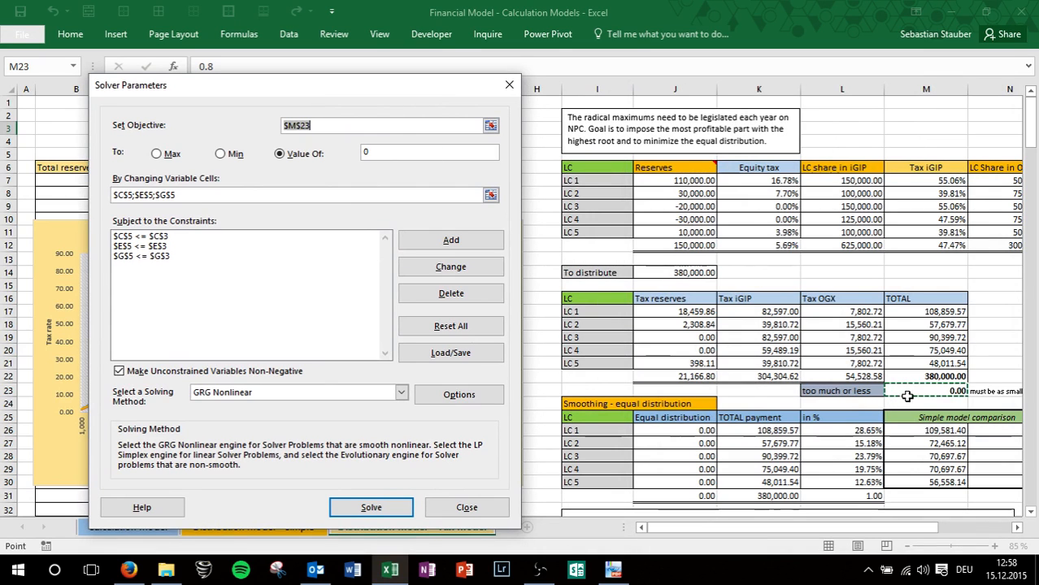
left_click(939, 391)
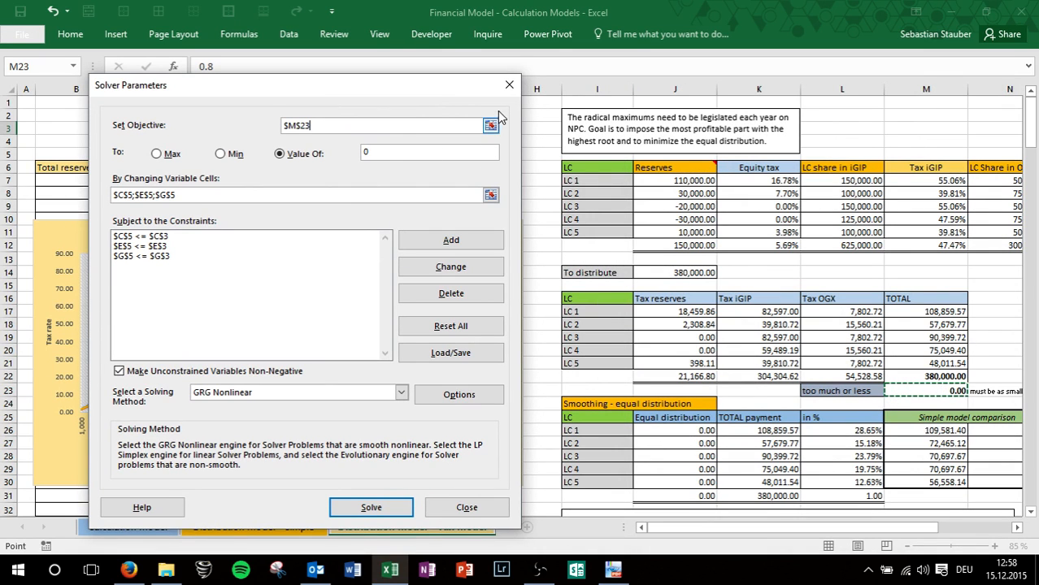
left_click(508, 85)
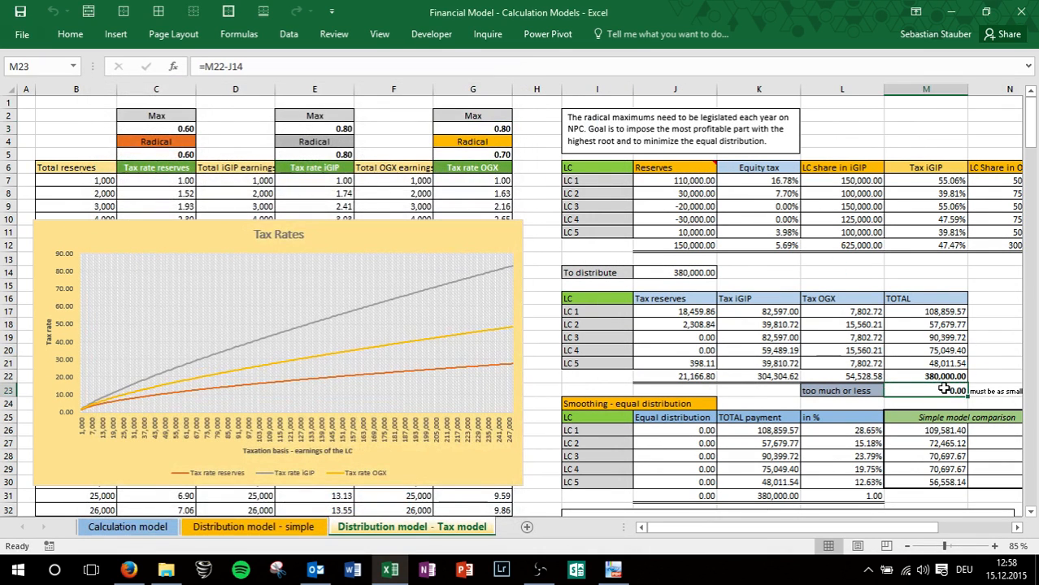
- Inspect LC 3's Tax OGX formula in L19 and LC 1's equal distribution formula in J26
scroll(943, 388, "right", 2)
left_click(640, 336)
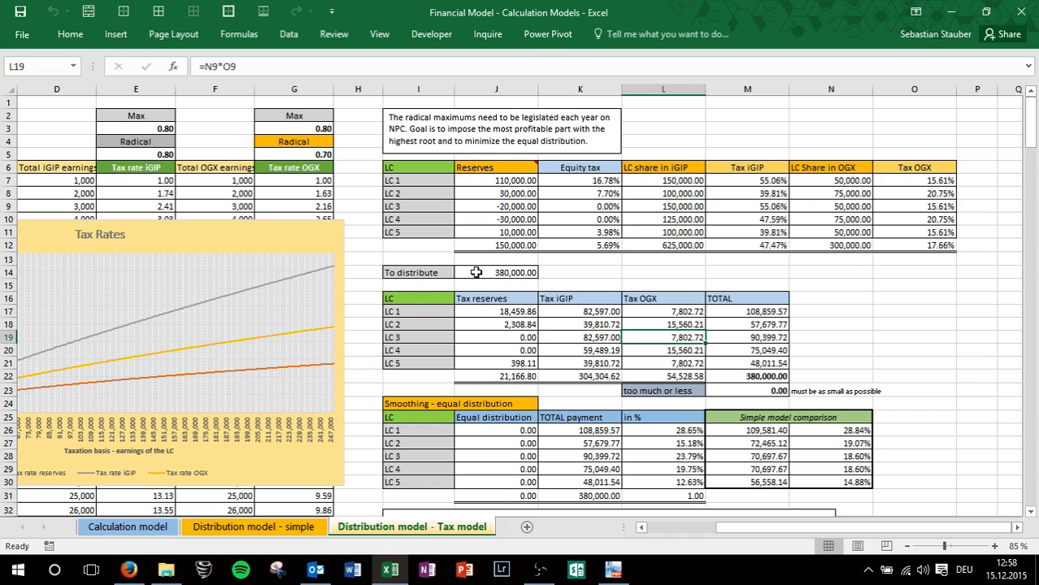
left_click(509, 430)
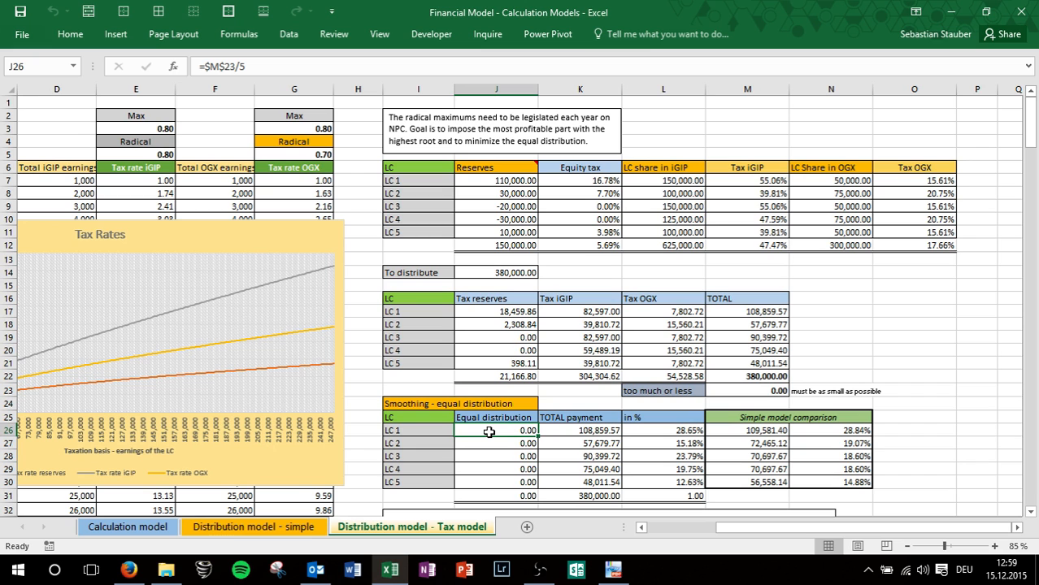
- Reopen Solver to compare its parameters with the distribution tables, and close it without solving
left_click(288, 34)
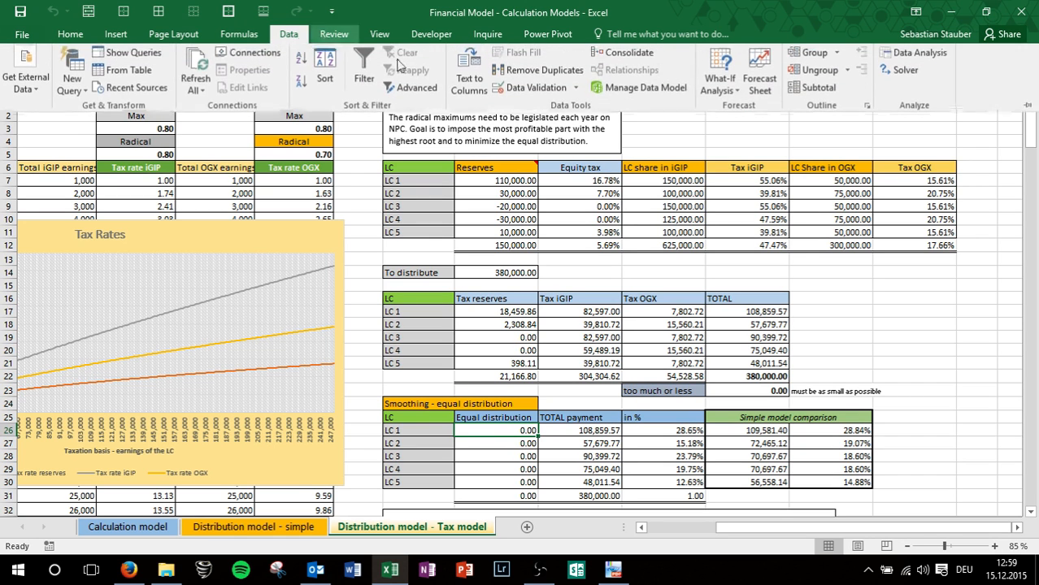
left_click(905, 72)
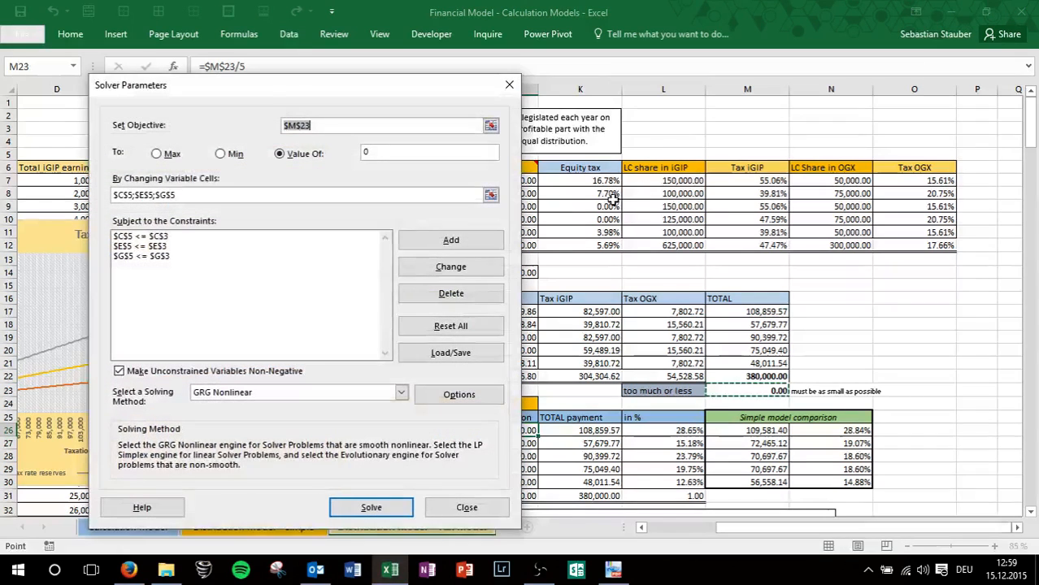
left_click(787, 386)
left_click_drag(420, 88, 305, 76)
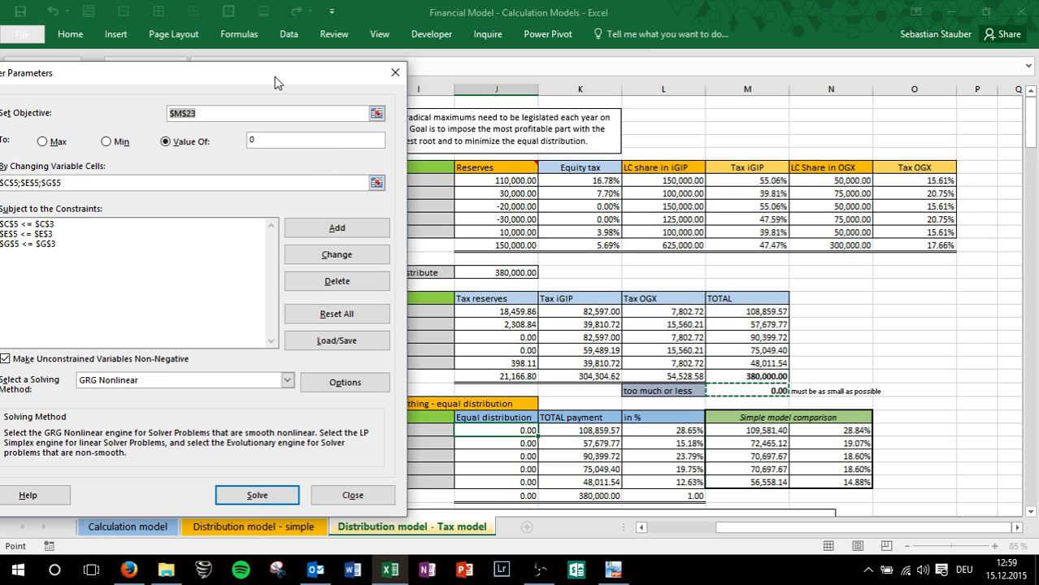
left_click_drag(275, 82, 379, 96)
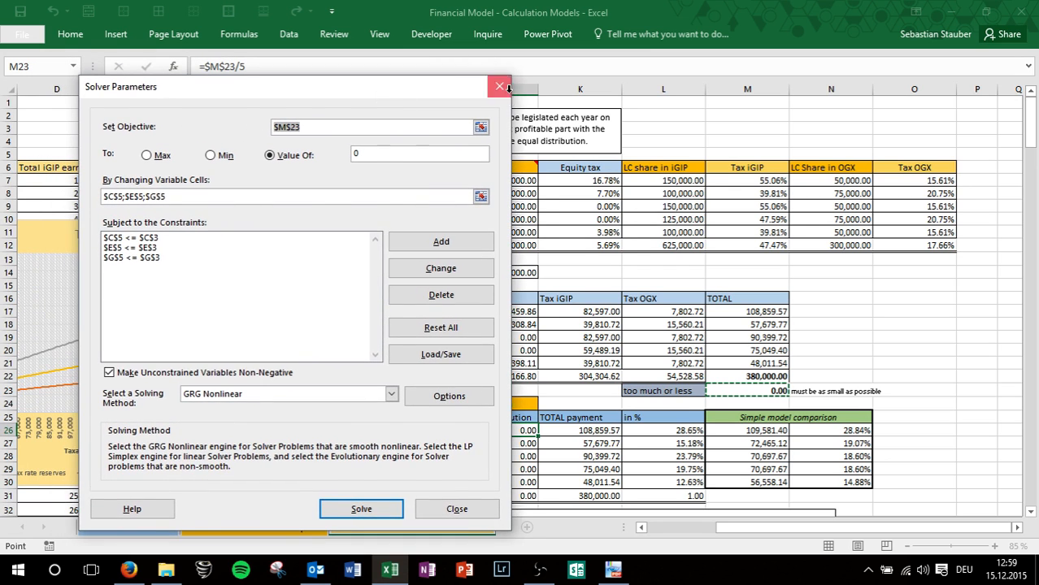
left_click(499, 87)
- Set the OGX radical in G5 to 0.5 and check the "too much or less" cell M23
left_click(302, 128)
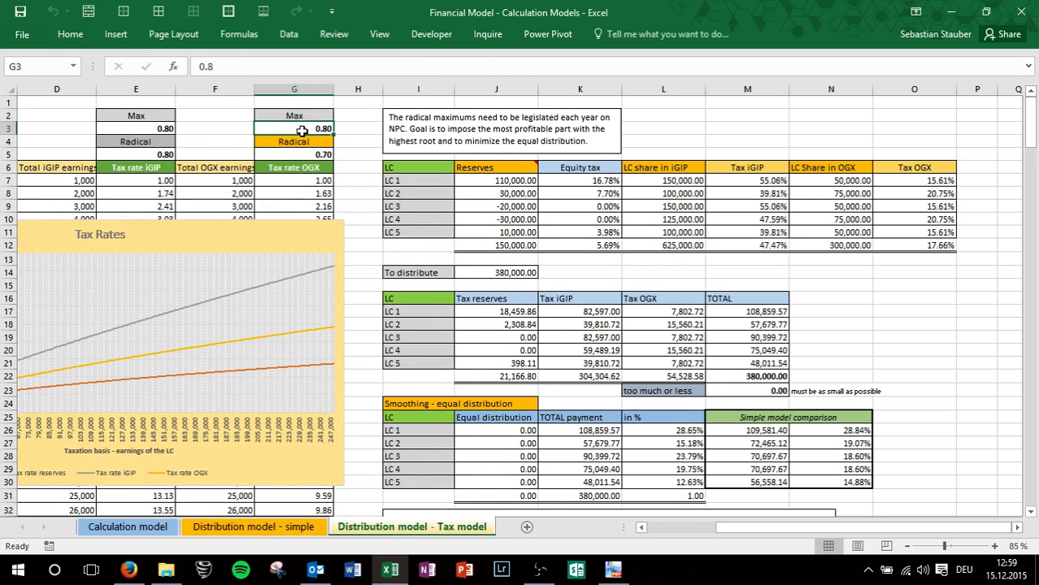
left_click(298, 155)
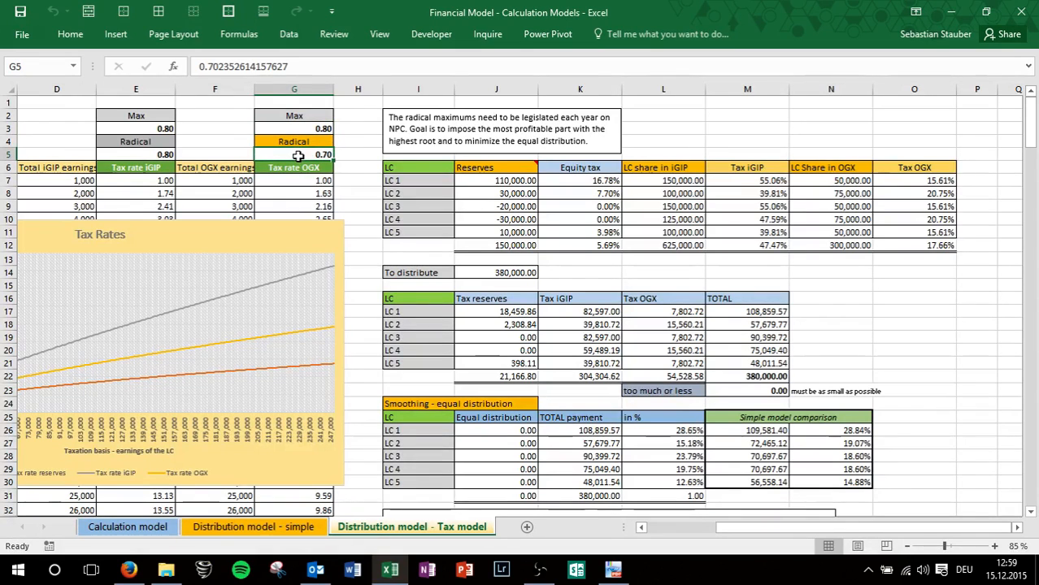
type("0.")
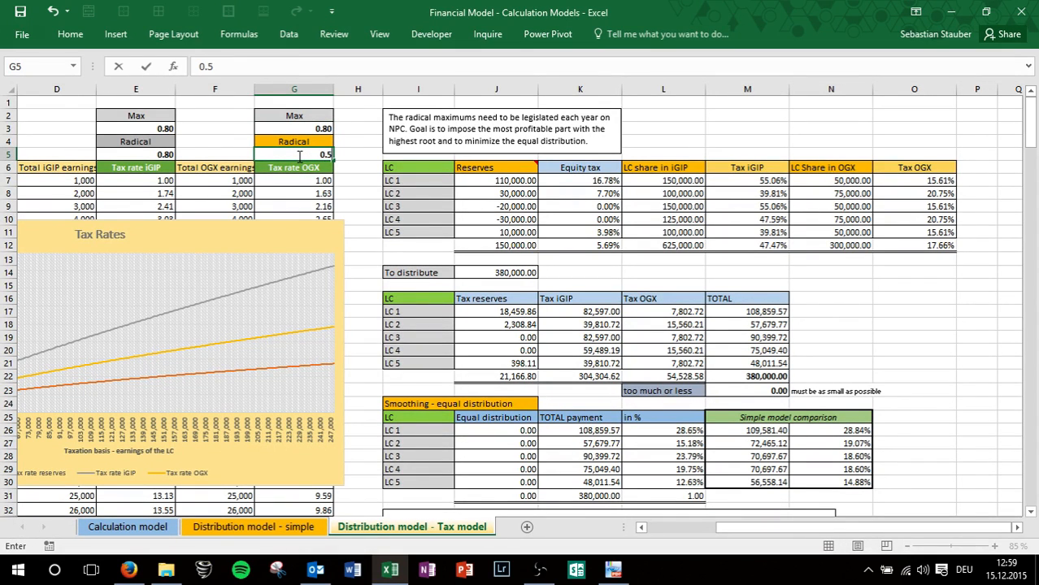
key("Return")
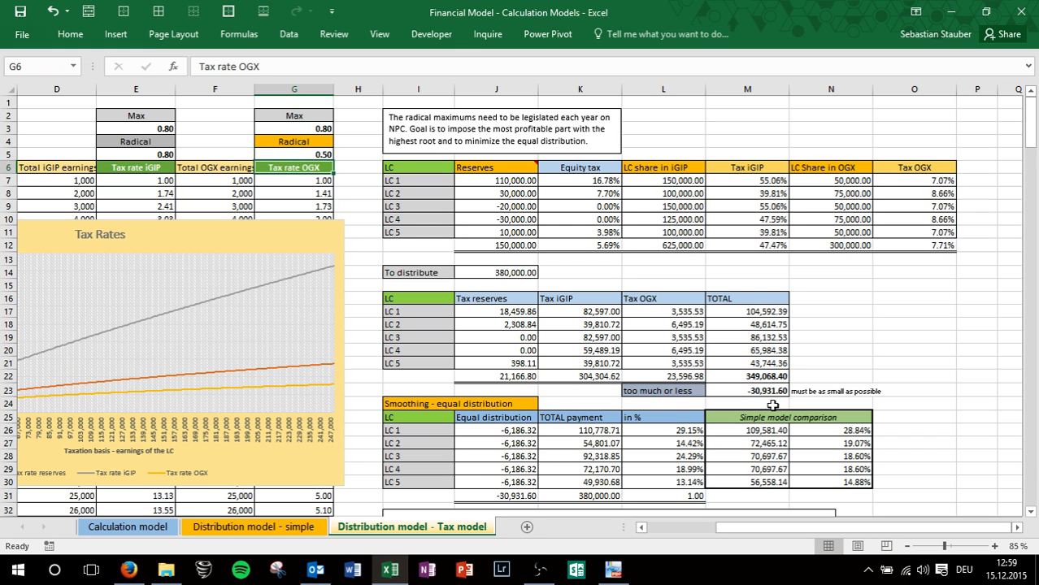
left_click(747, 391)
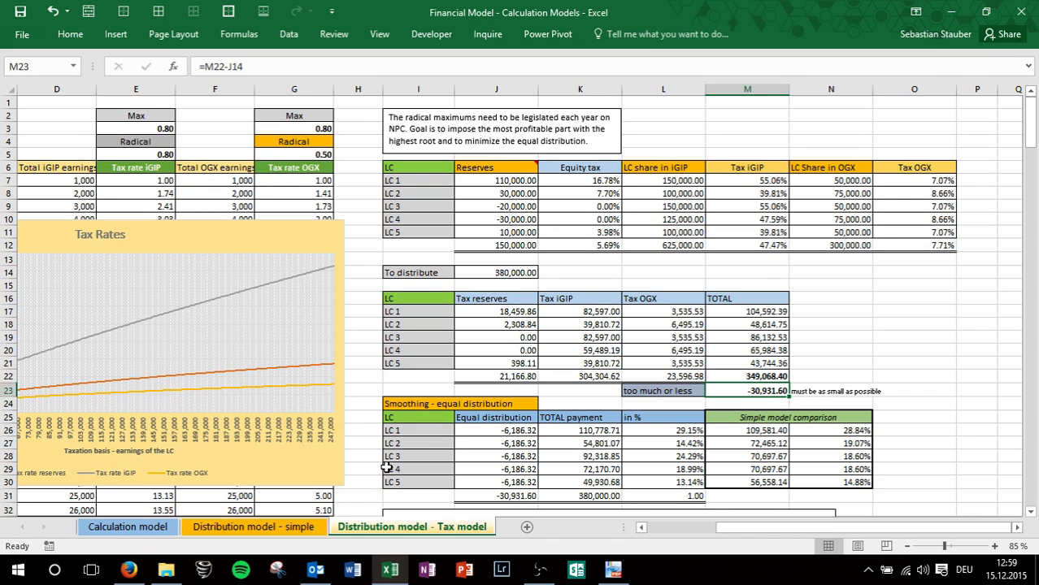
- Change the OGX radical in G5 to 0.7
left_click(318, 155)
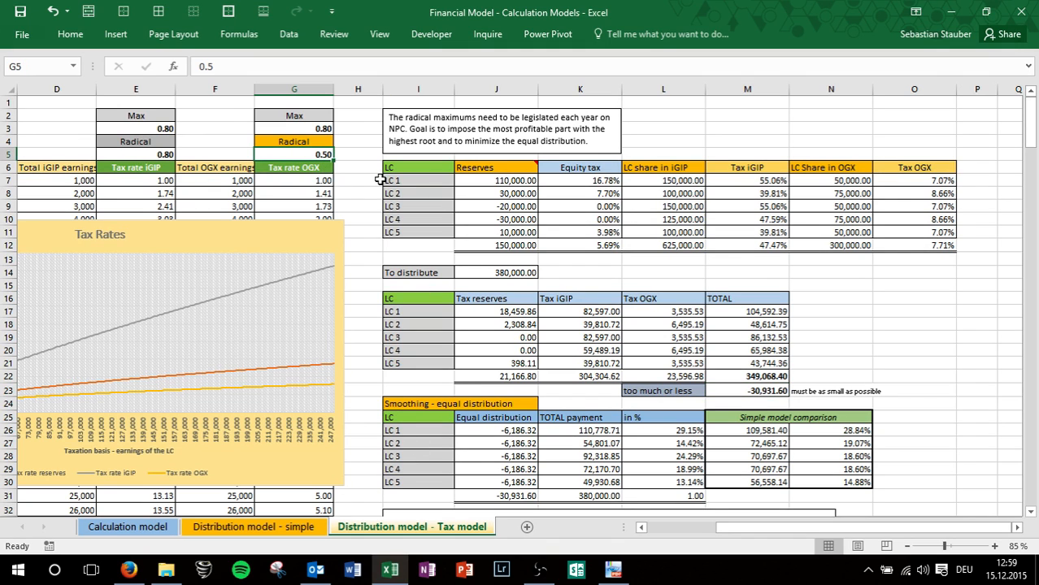
type("0.7")
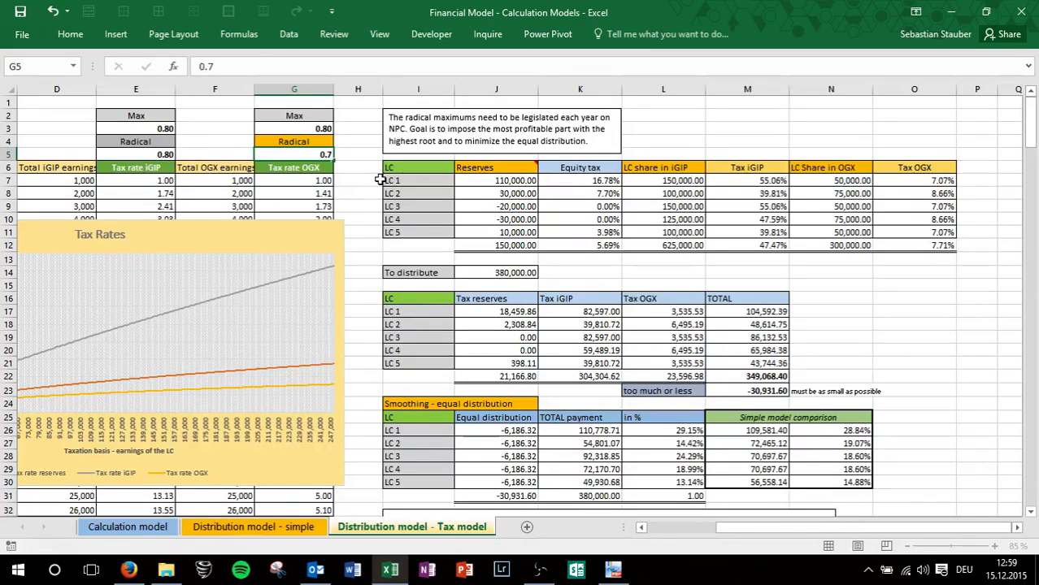
key("Return")
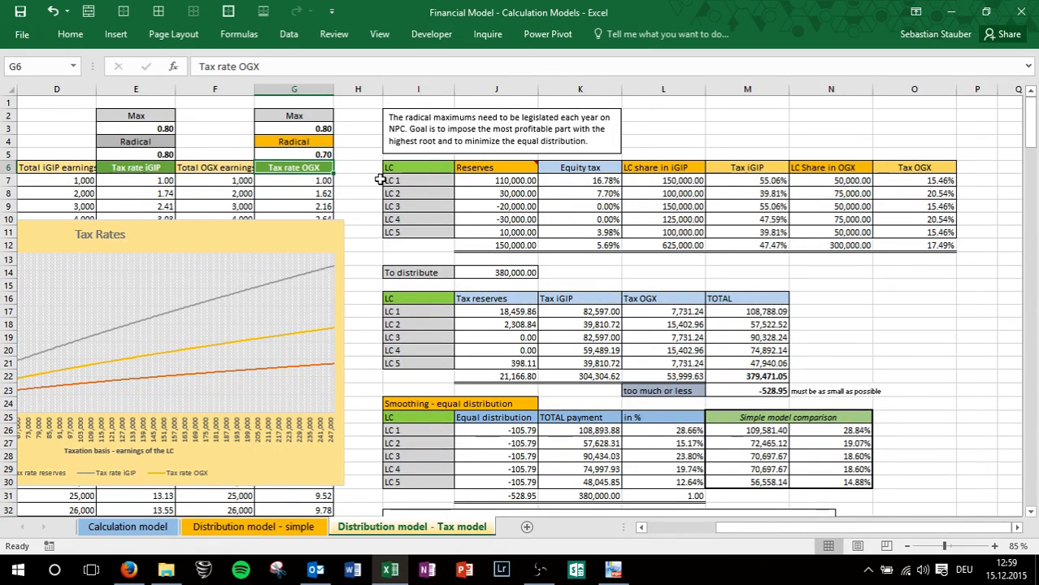
- Raise the OGX radical in G5 to 0.75
key("Up")
type("0.")
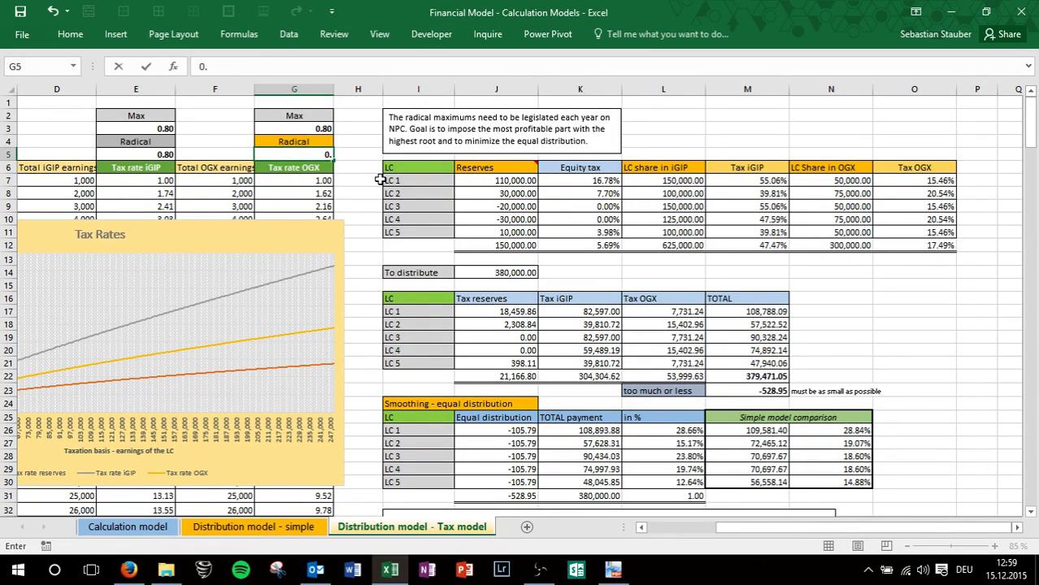
type("75")
key("Return")
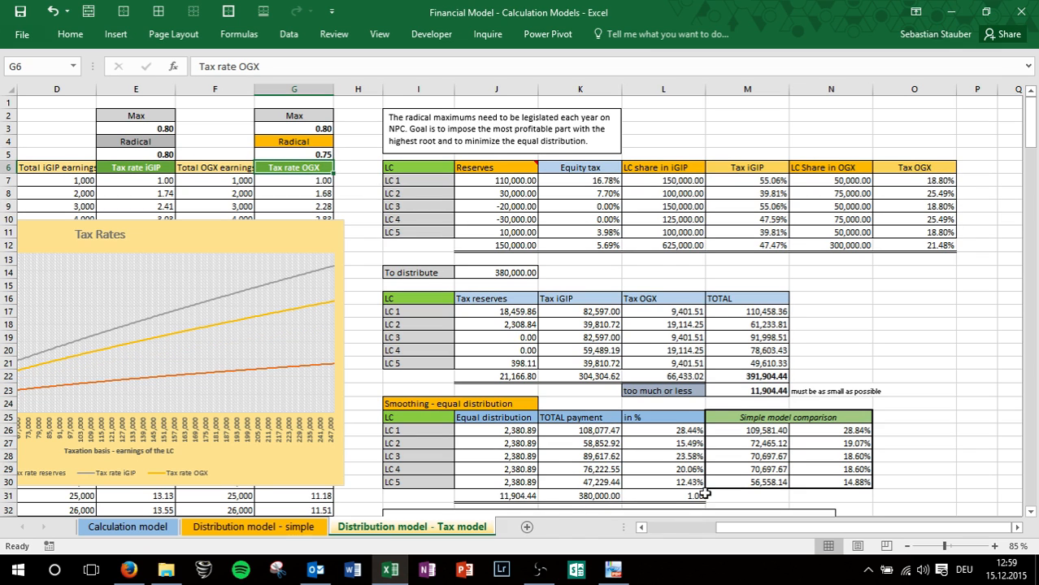
- Inspect LC 1's equal distribution formula, the column total in J31 and the "too much or less" formula in M23
left_click(535, 431)
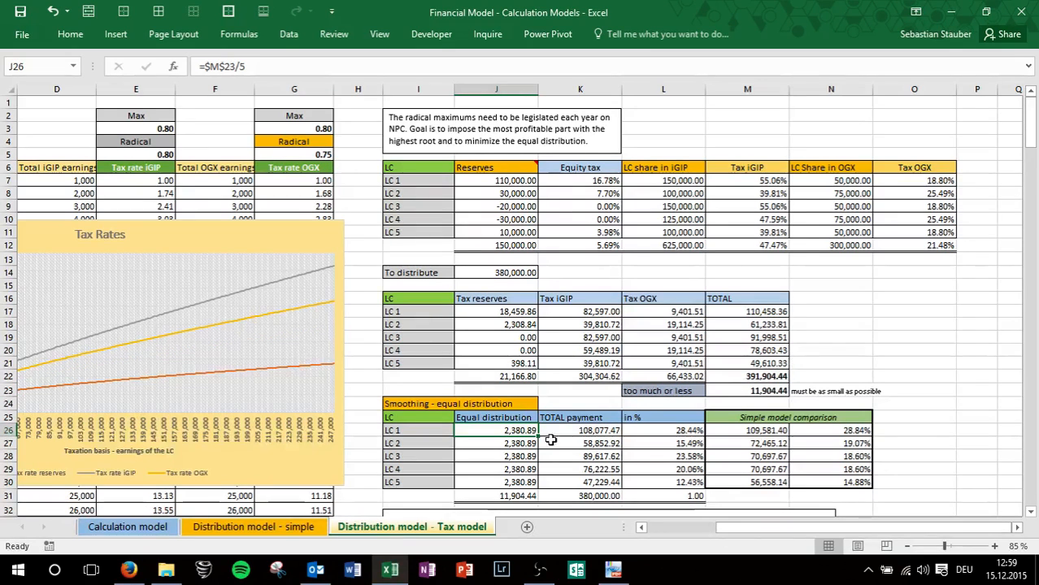
left_click(508, 494)
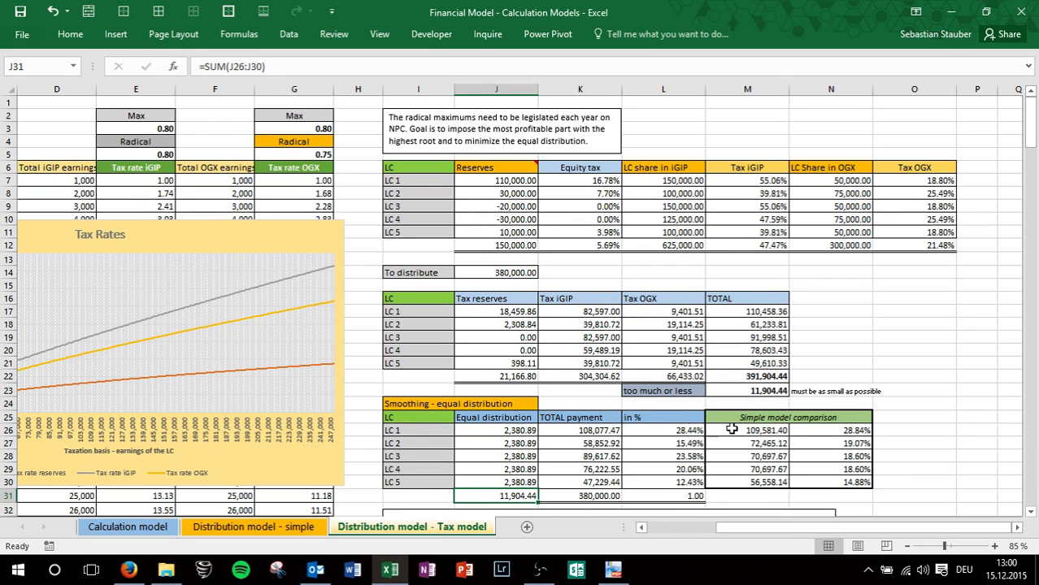
left_click(757, 389)
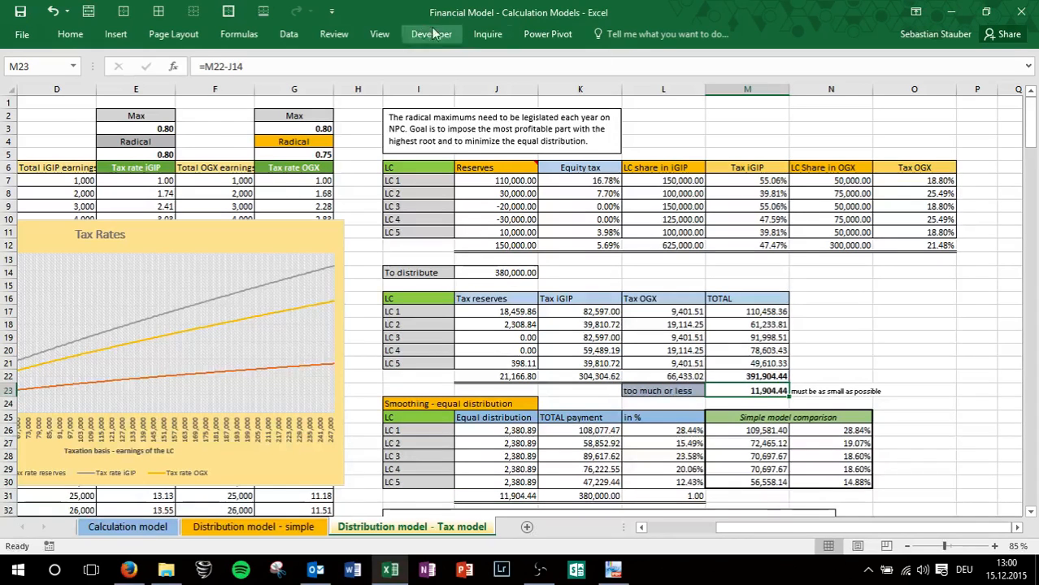
- Open Solver with M23 as the objective and move its dialog away from the radical cells
left_click(288, 34)
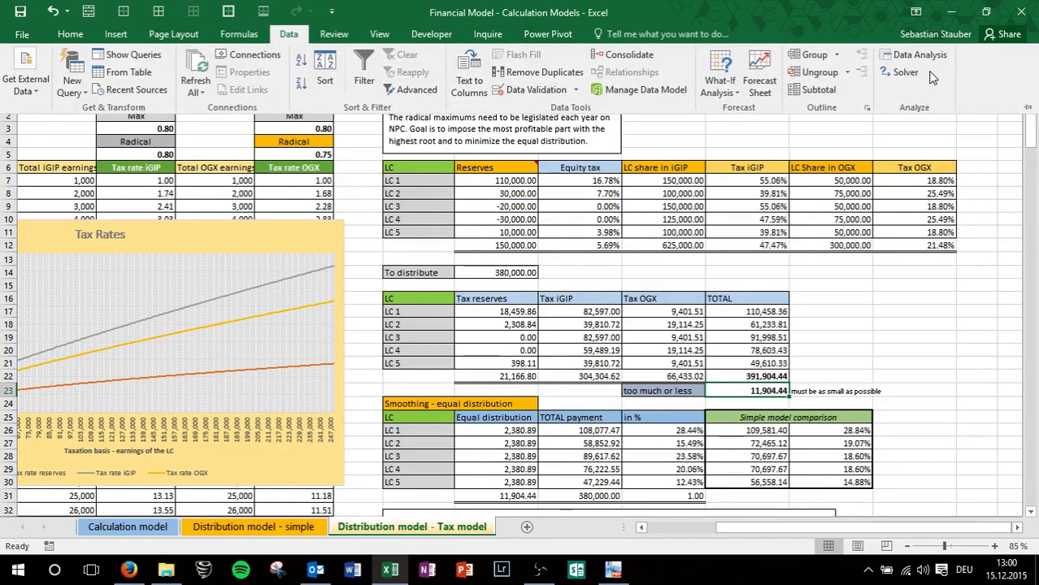
left_click(919, 72)
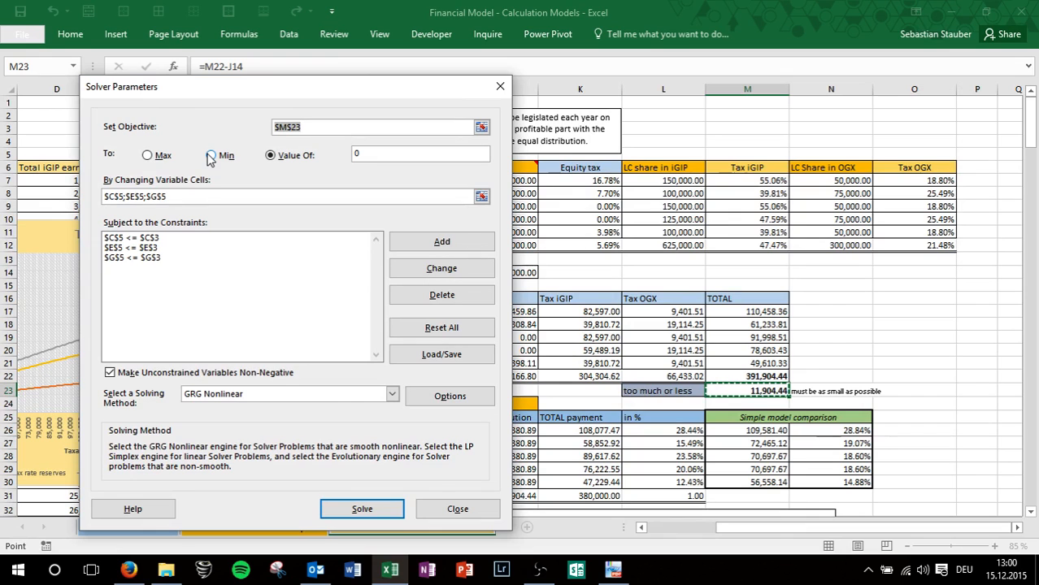
left_click(205, 197)
left_click_drag(309, 101, 708, 113)
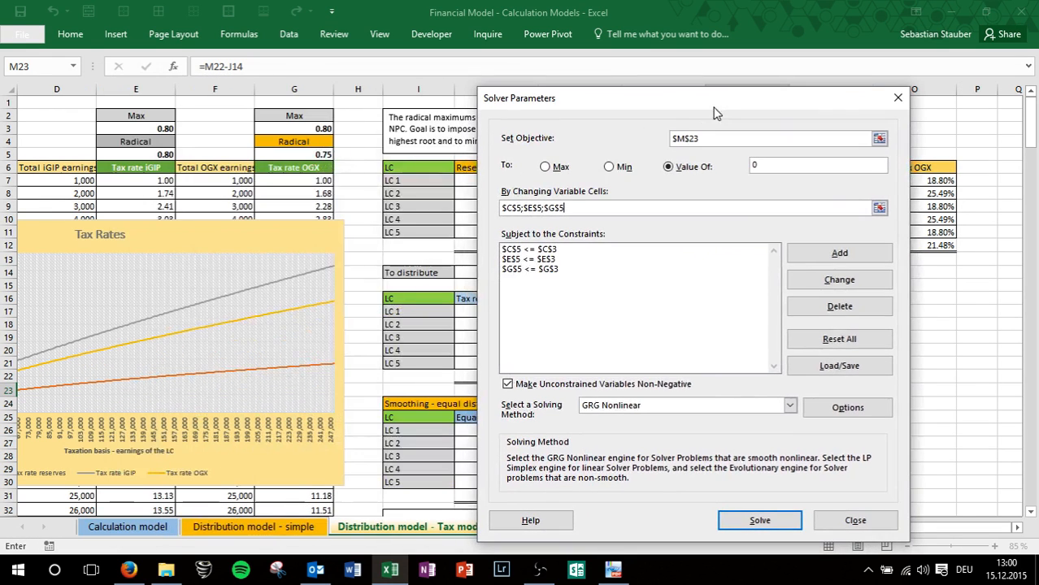
left_click(418, 181)
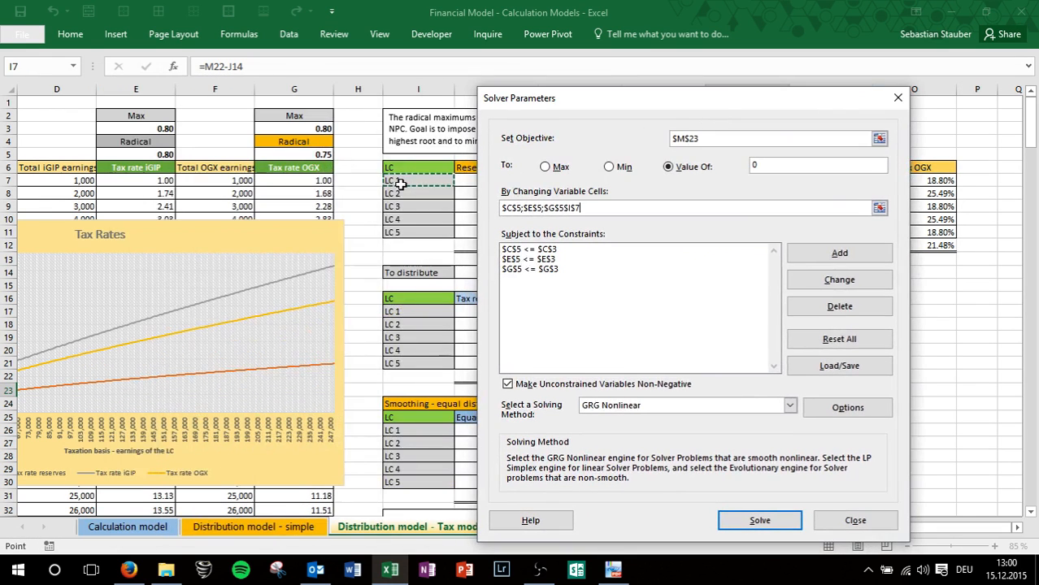
left_click(658, 208)
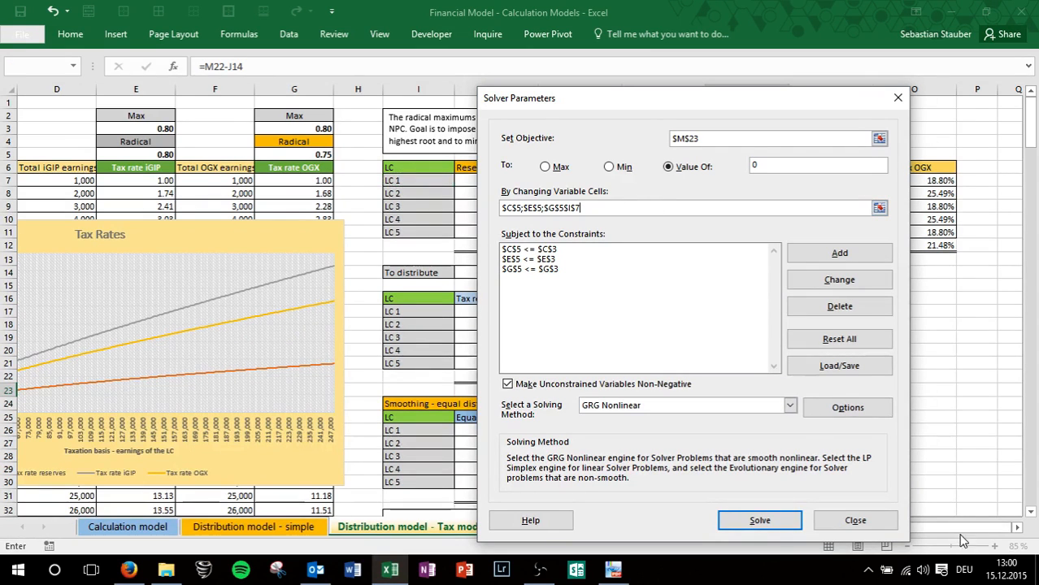
left_click_drag(958, 528, 846, 528)
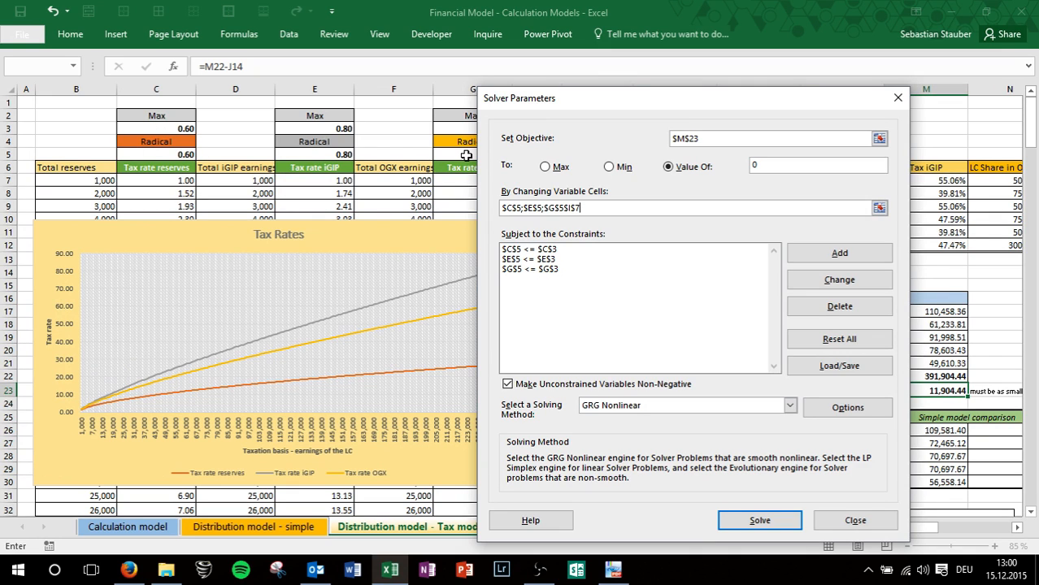
left_click(182, 154)
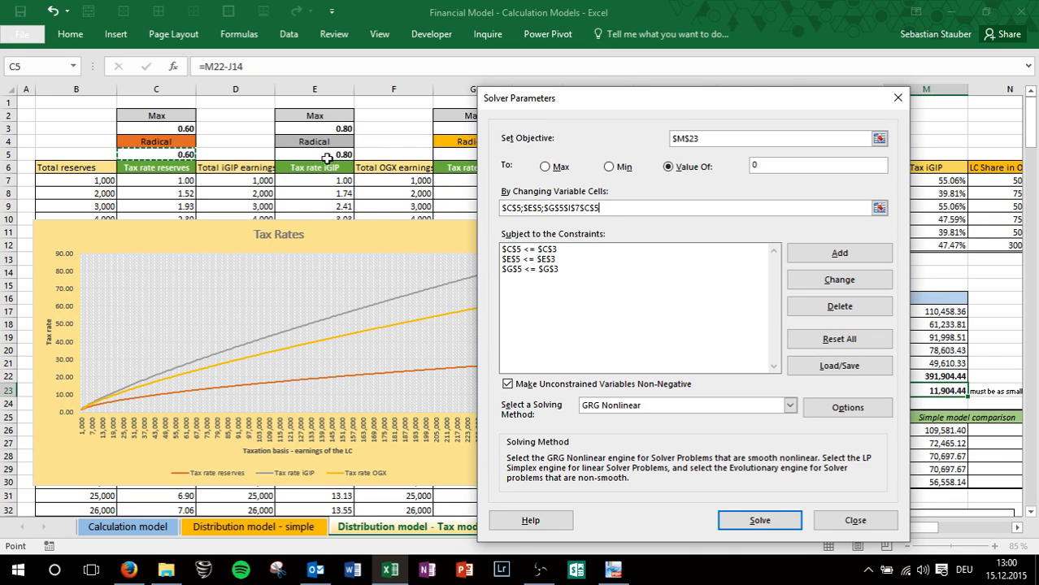
- Clear the Solver's variable cells entry and set it to the three radicals C5, E5 and G5
left_click_drag(600, 208, 496, 209)
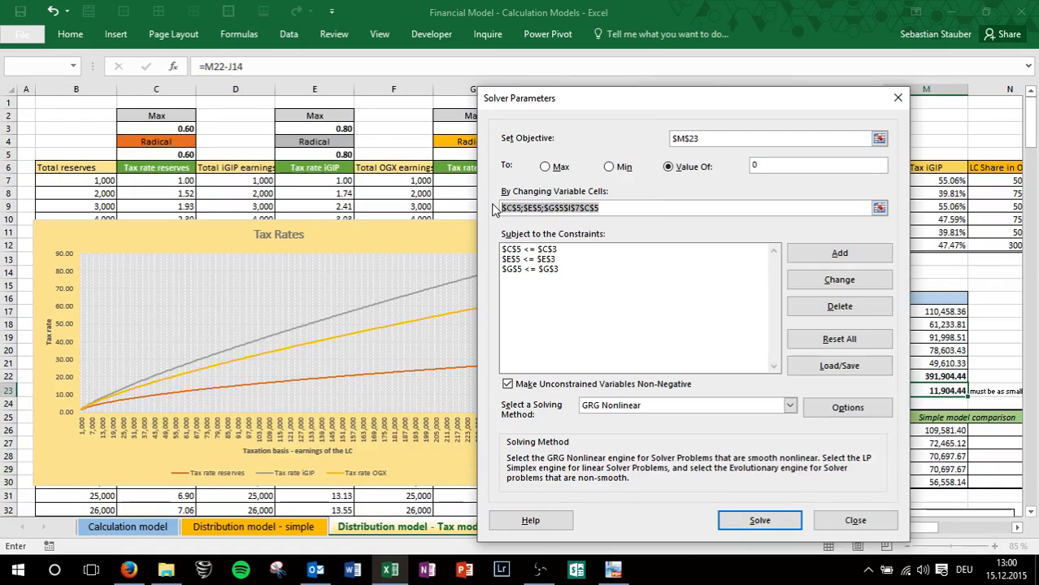
key("BackSpace")
left_click(146, 156)
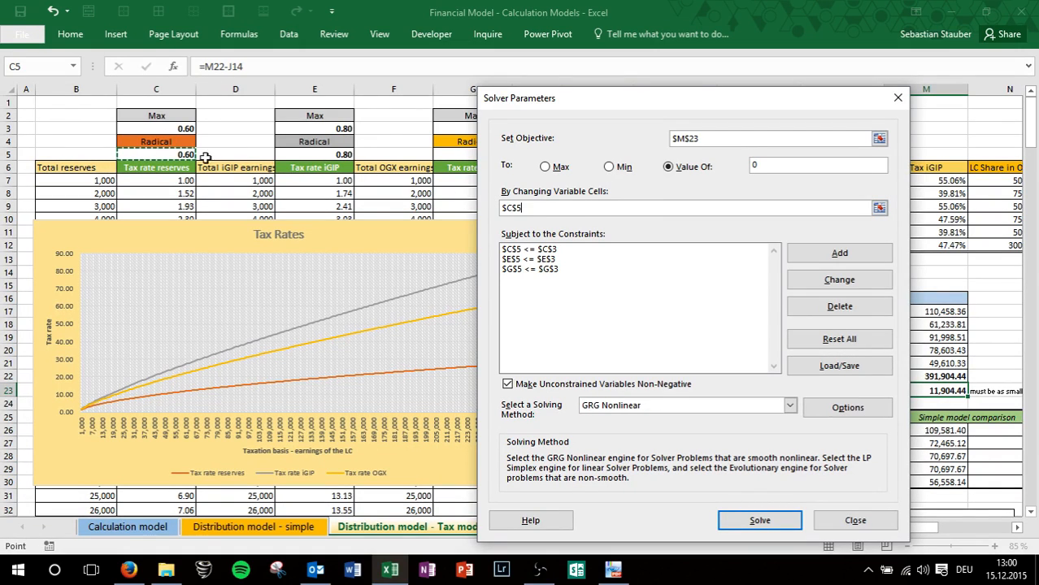
left_click(316, 153, "ctrl")
left_click(446, 154, "ctrl")
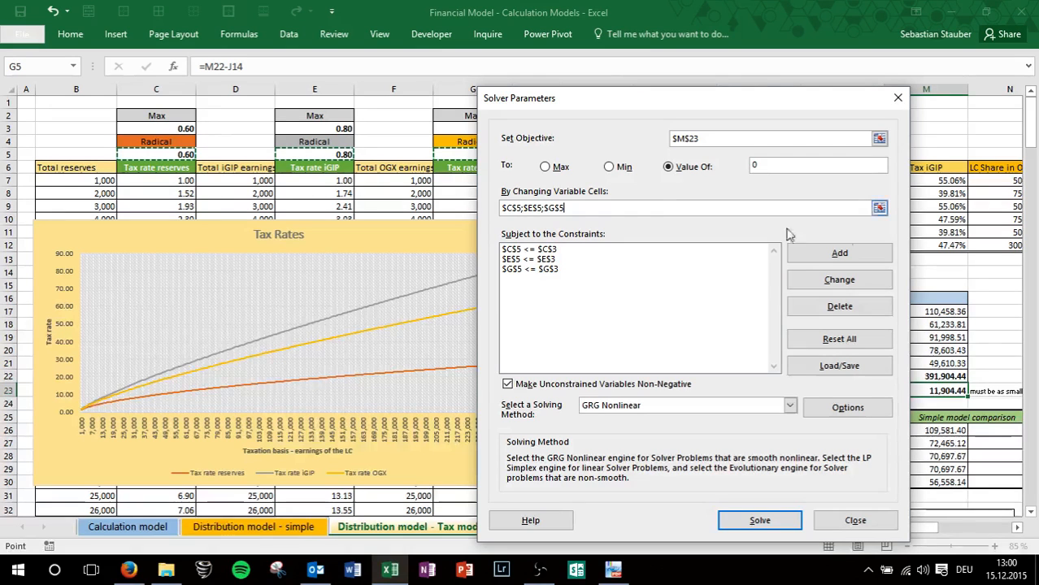
- Draft a Solver constraint limiting the reserves radical C5 to <= its maximum in C3, and discard it
left_click(842, 255)
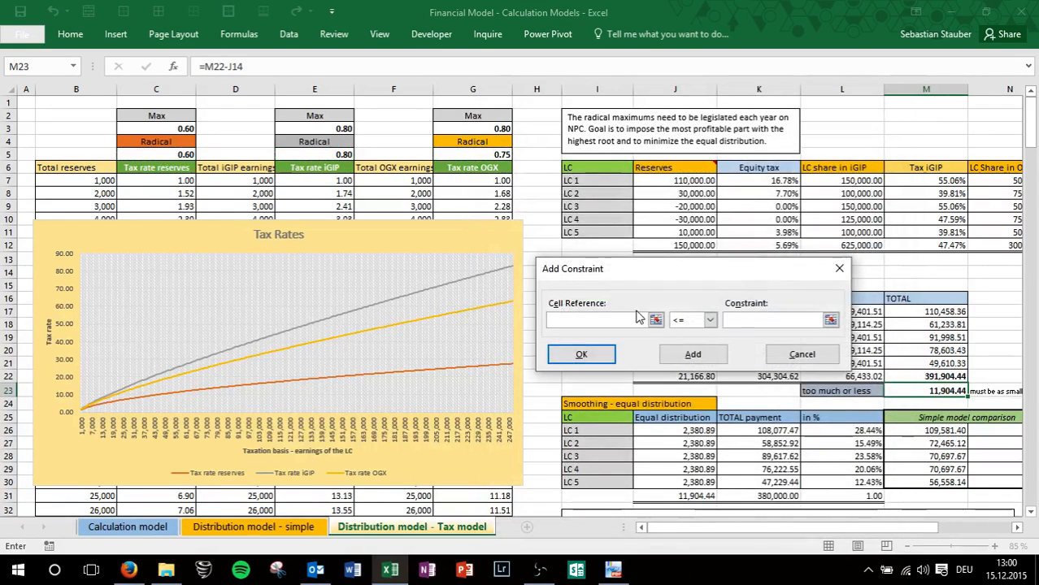
left_click(172, 152)
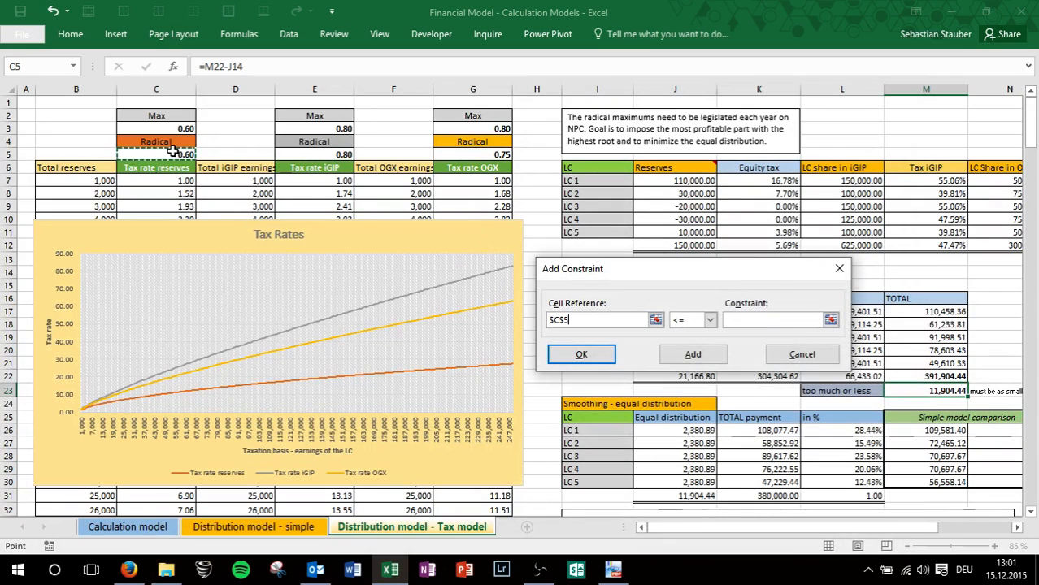
left_click(709, 320)
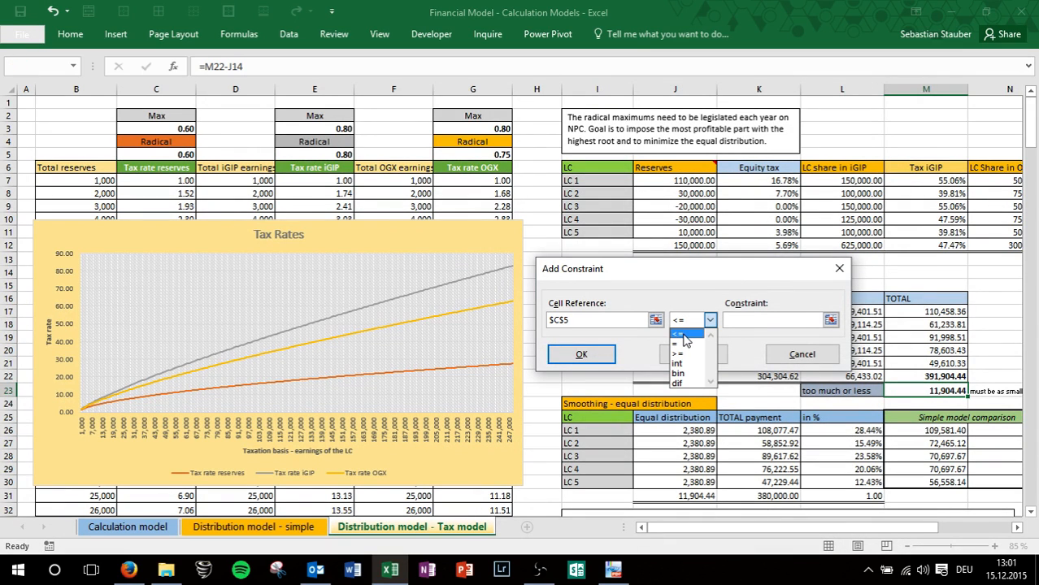
left_click(681, 333)
left_click(748, 321)
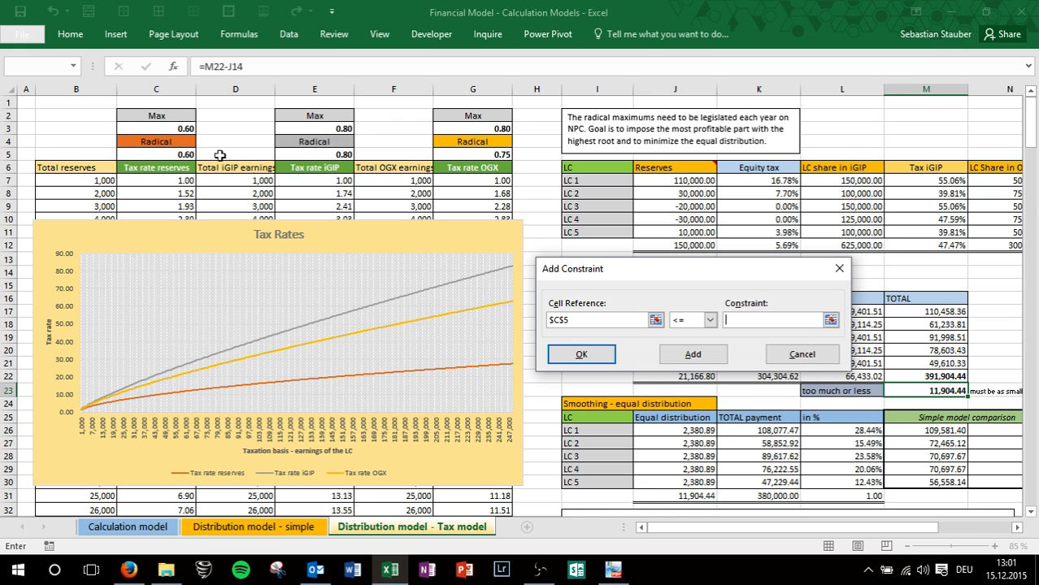
left_click(165, 130)
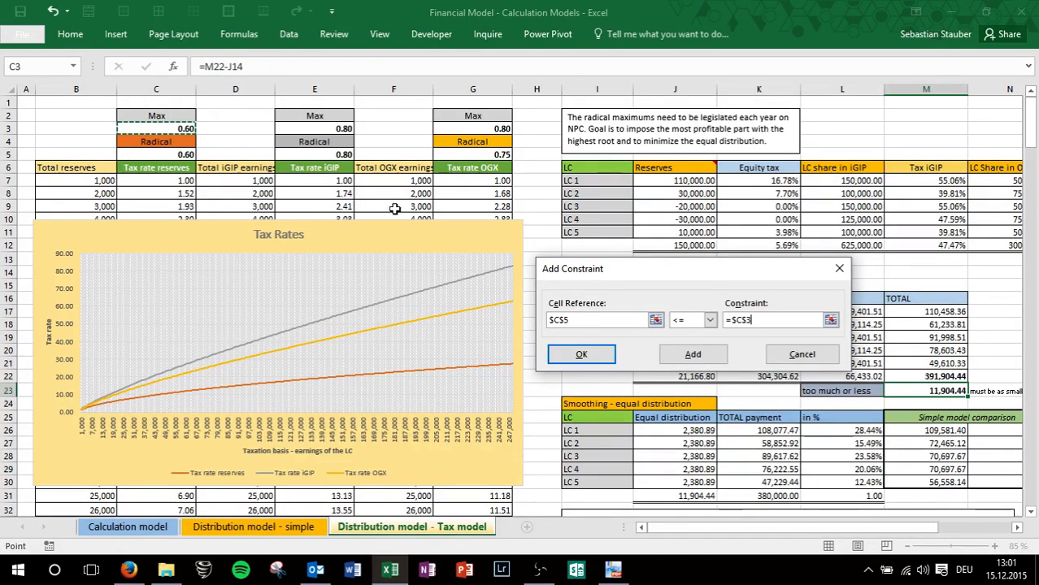
left_click(779, 353)
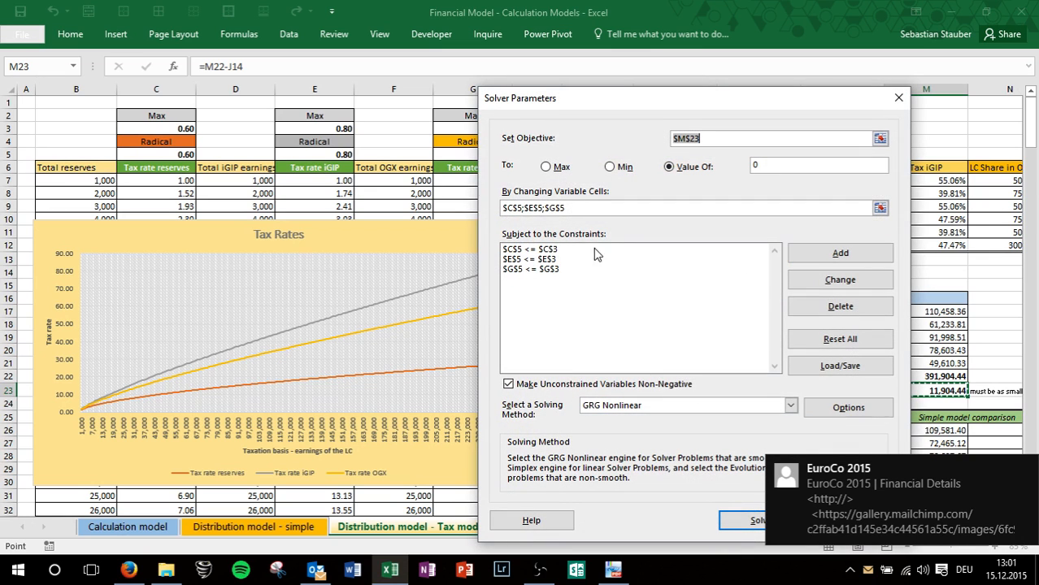
- Run Solver with the GRG Nonlinear method and keep the Solver solution
left_click(683, 407)
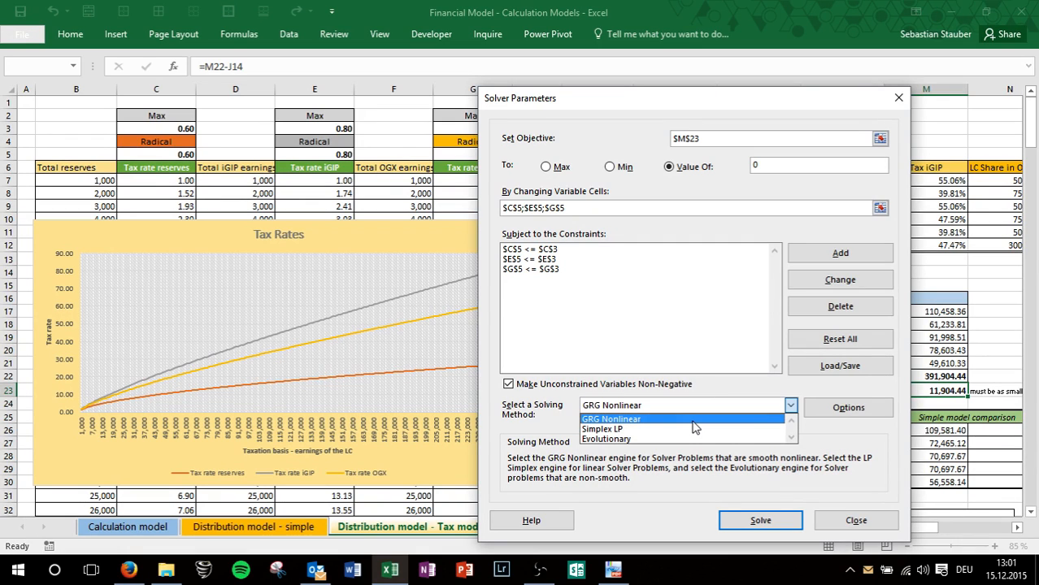
left_click(694, 422)
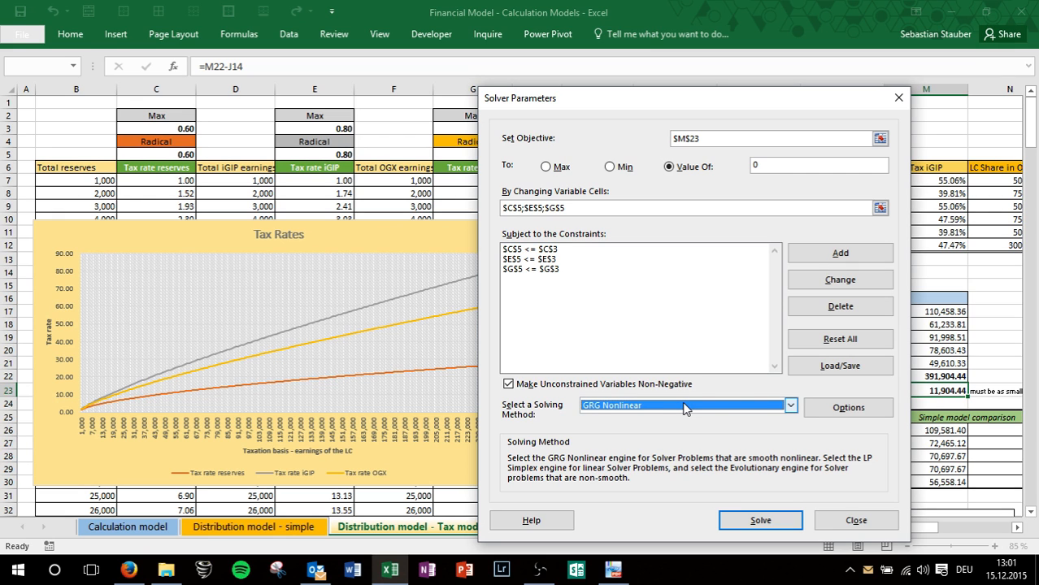
left_click(760, 521)
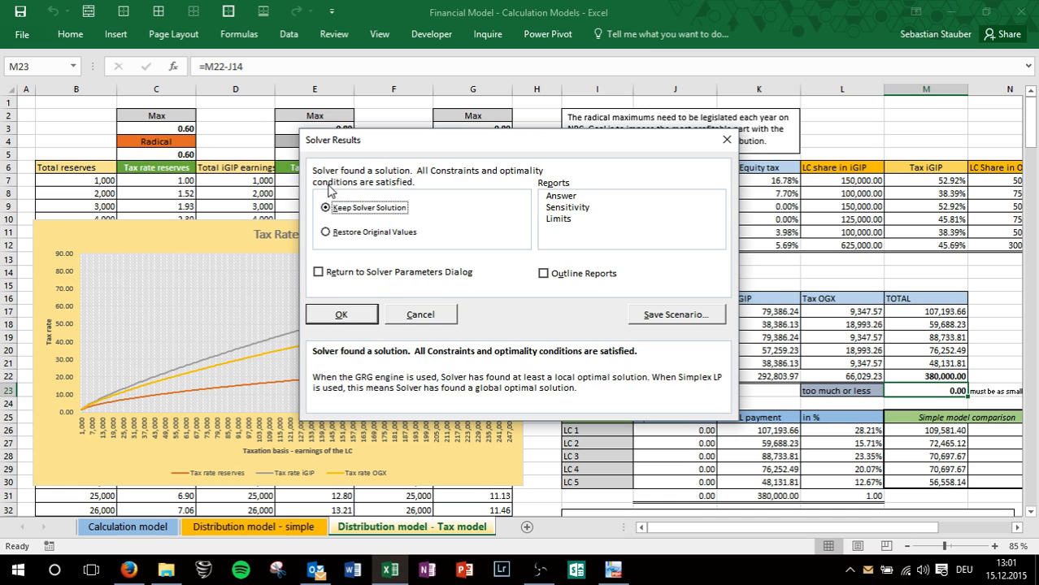
left_click(343, 316)
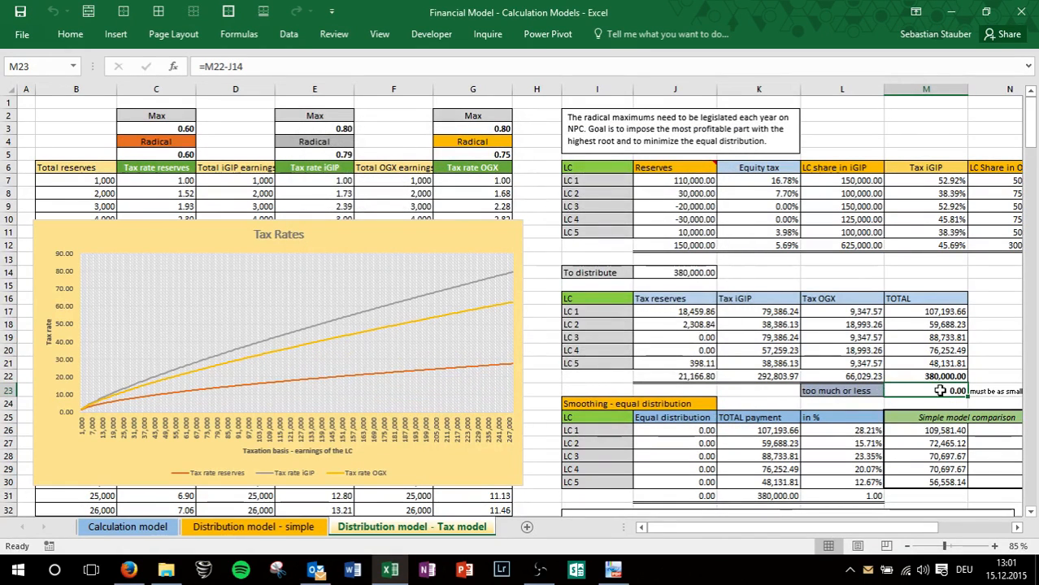
- Compare LC 1's total payment and percentage with the simple model comparison, and check the LC fee distribution chart
scroll(650, 438, "down", 2)
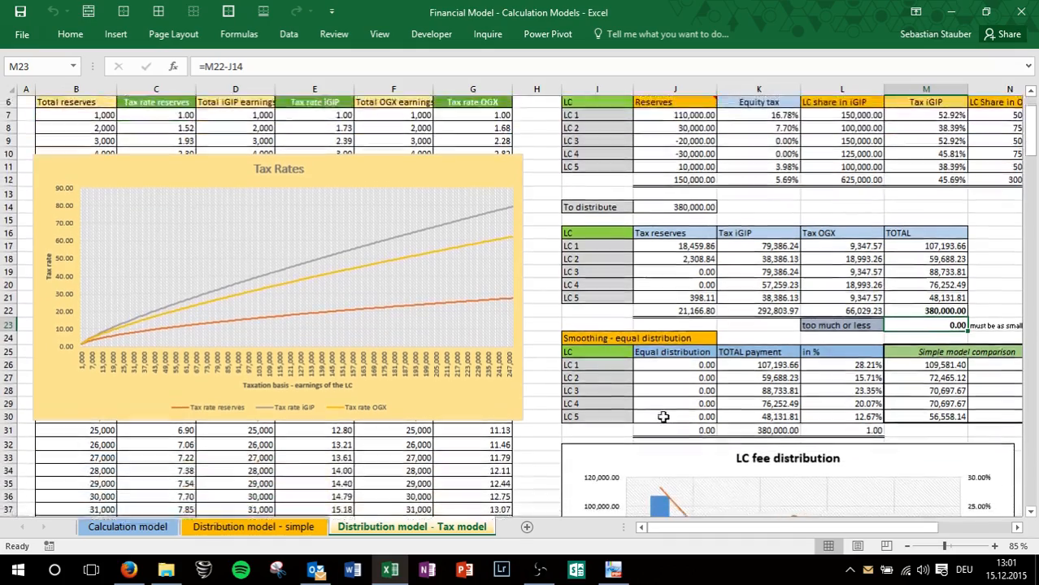
scroll(679, 361, "down", 4)
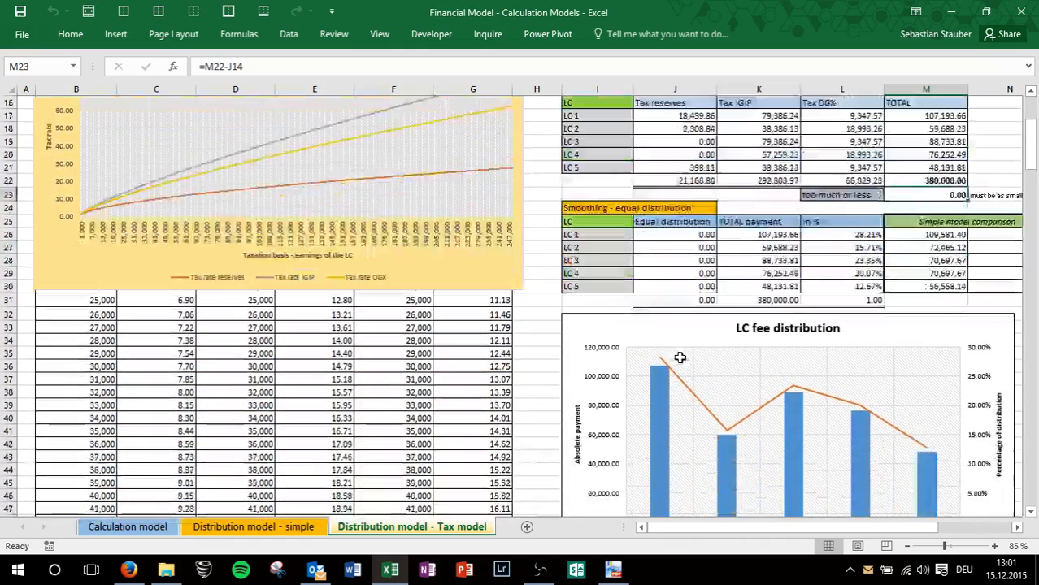
left_click(894, 196)
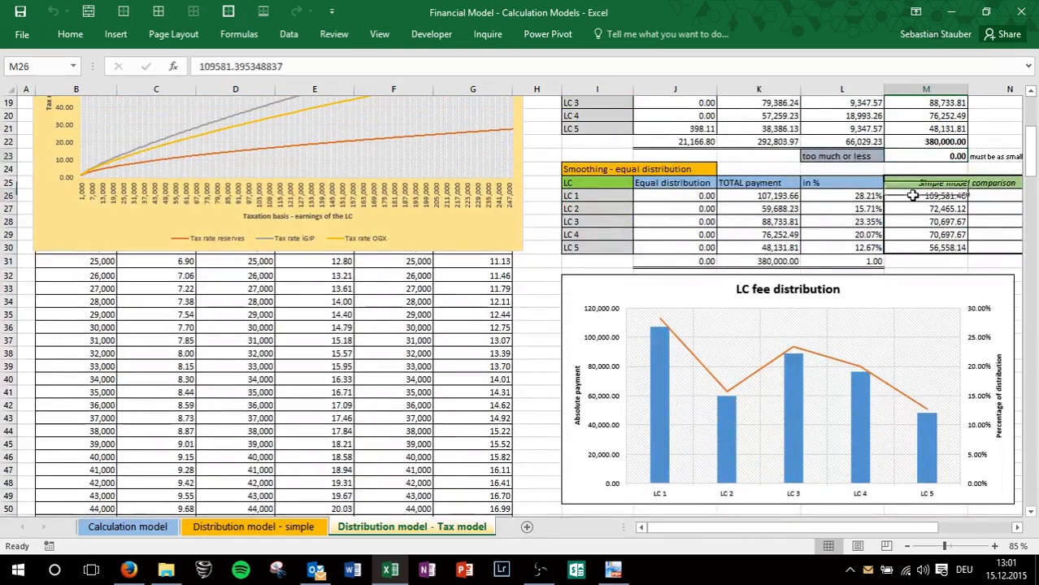
left_click(877, 197)
key("Right")
key("Right")
key("Right")
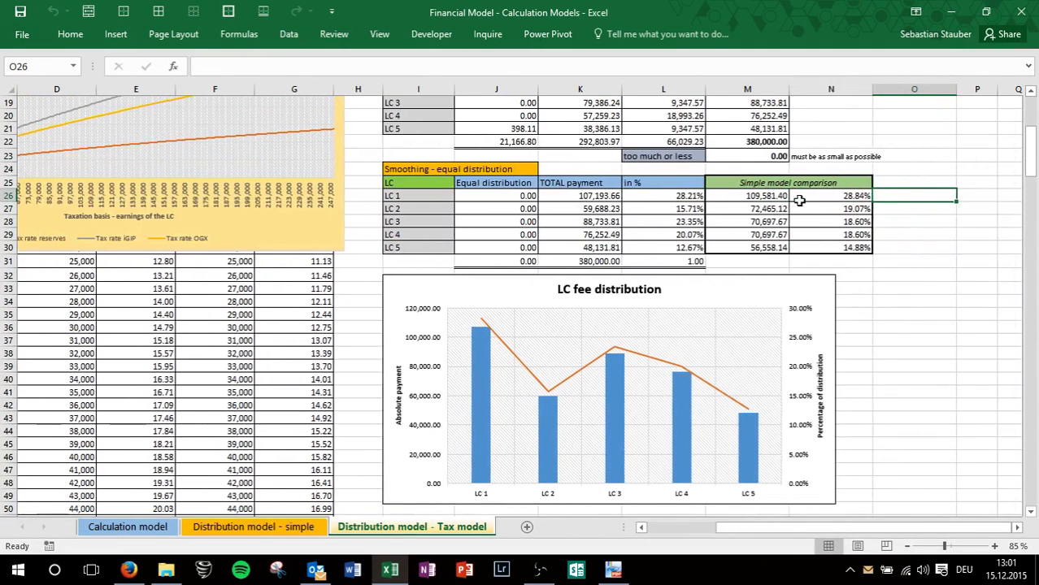
left_click(581, 196)
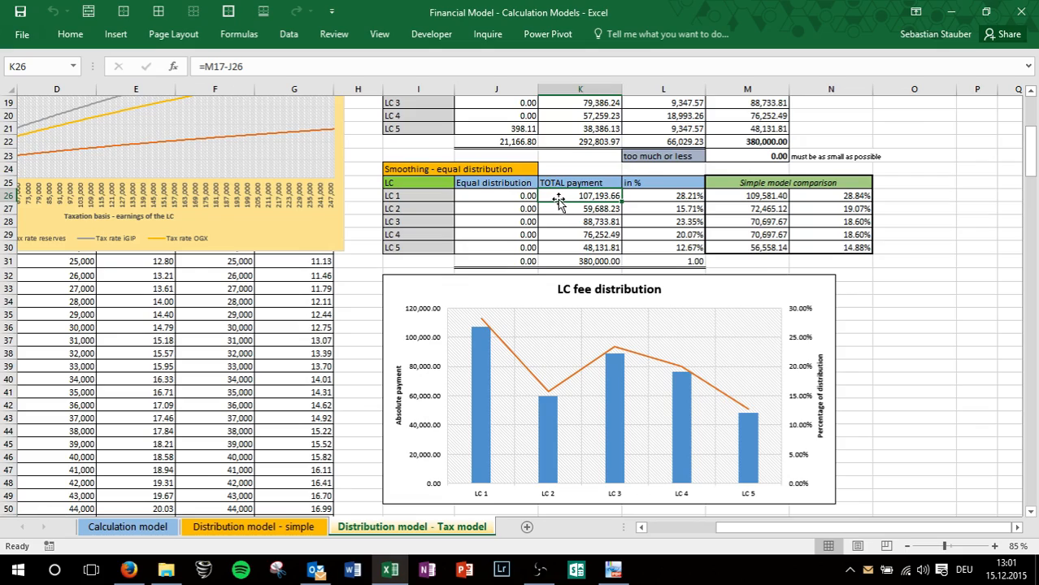
- Review the LCs' reserves, iGIP and OGX shares against their resulting payments and the equal distribution formula in J28
scroll(561, 200, "up", 4)
scroll(578, 200, "up", 1)
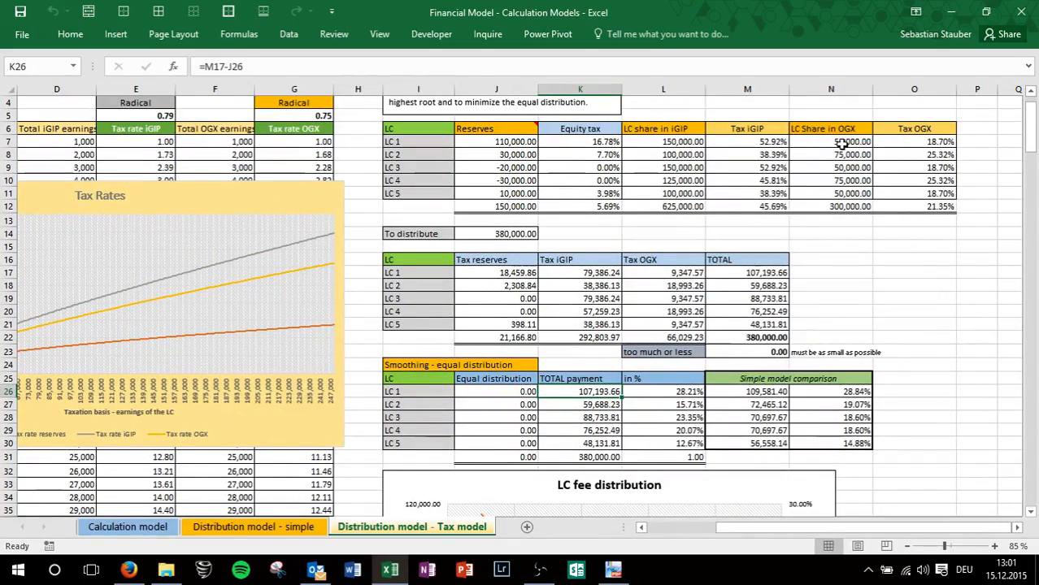
left_click(696, 142)
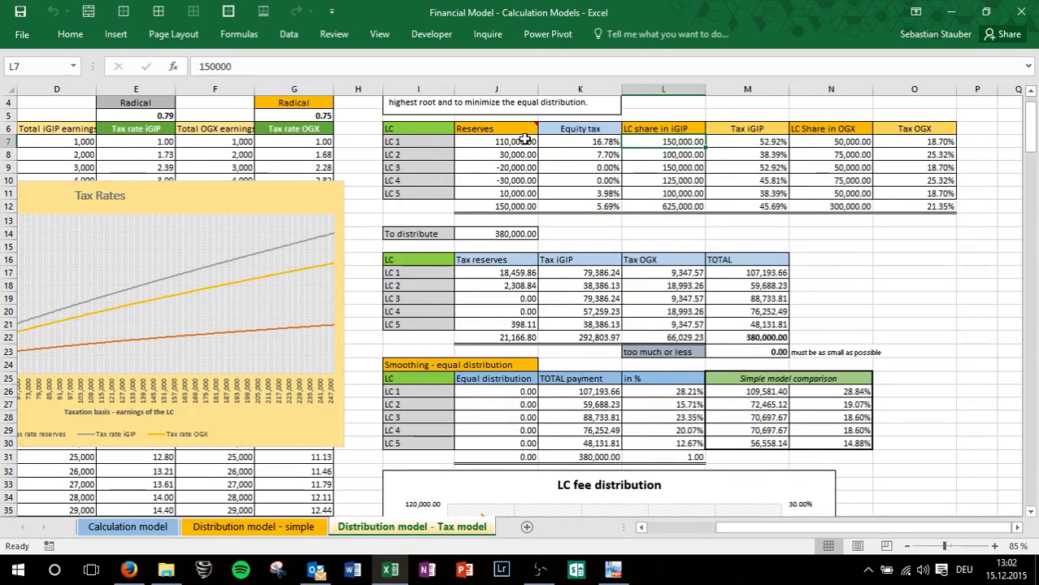
scroll(584, 270, "down", 1)
scroll(584, 270, "down", 4)
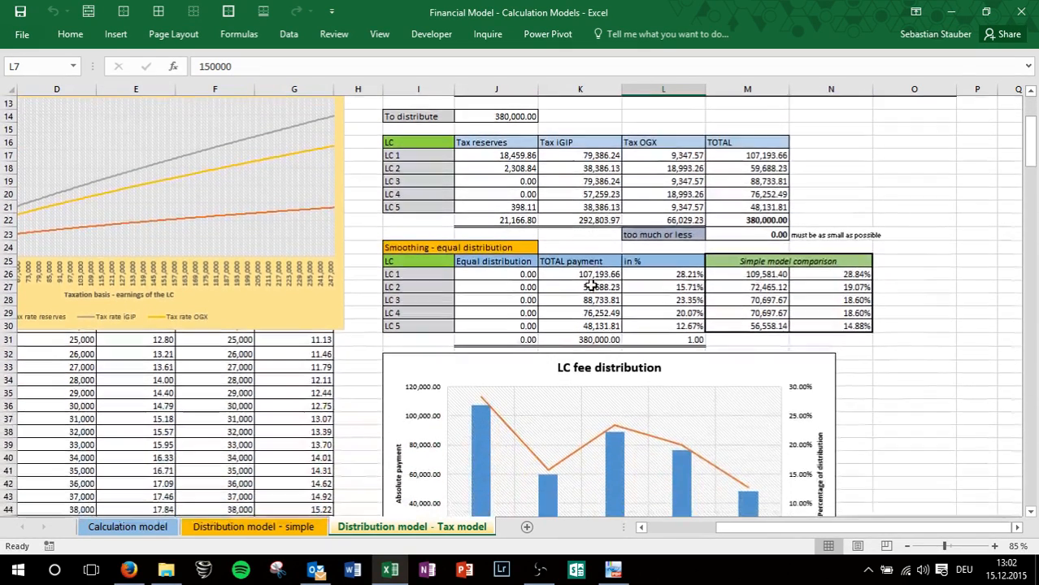
left_click(492, 220)
scroll(491, 220, "up", 6)
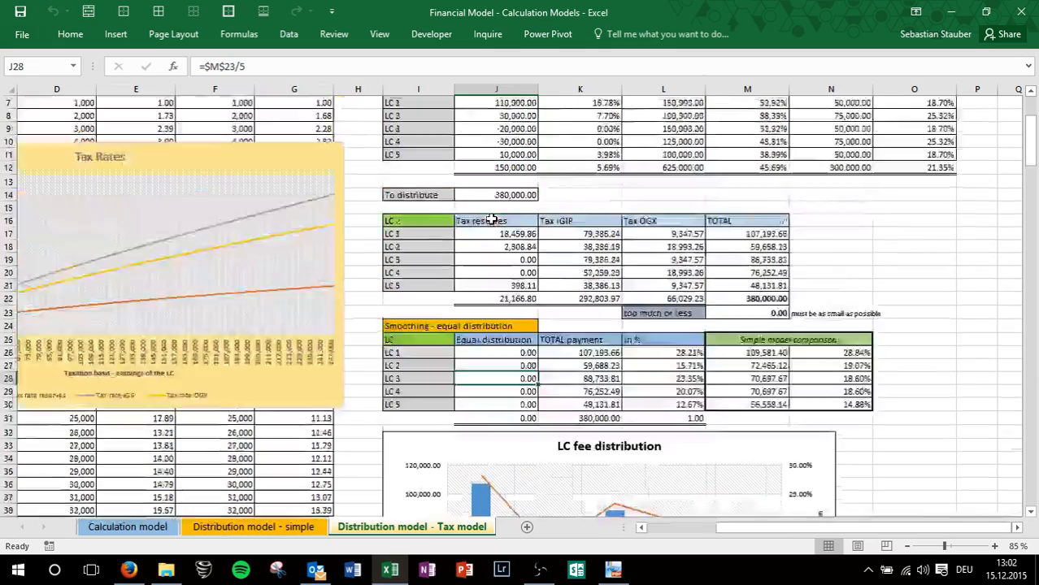
scroll(491, 219, "left", 3)
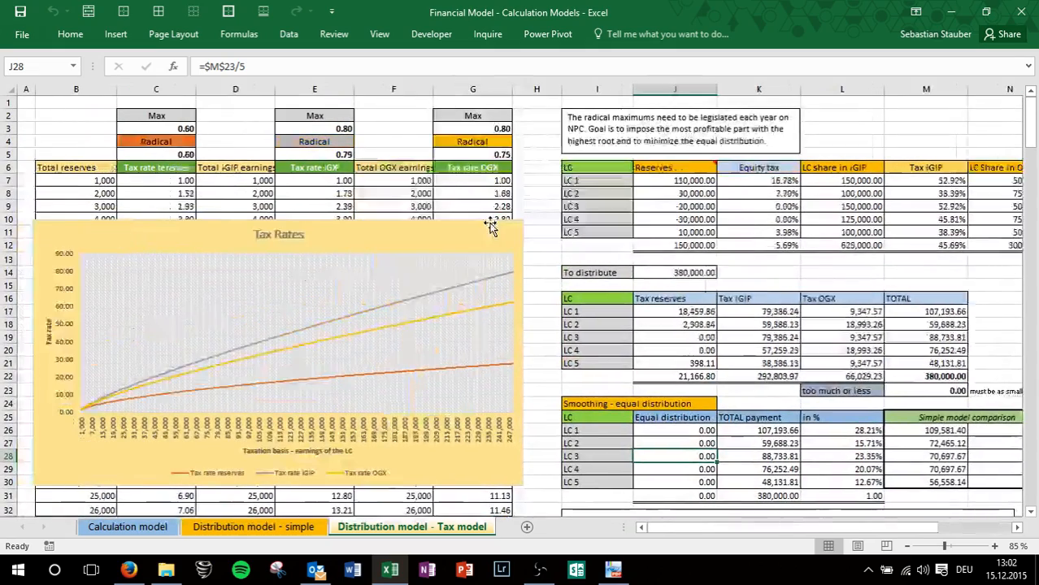